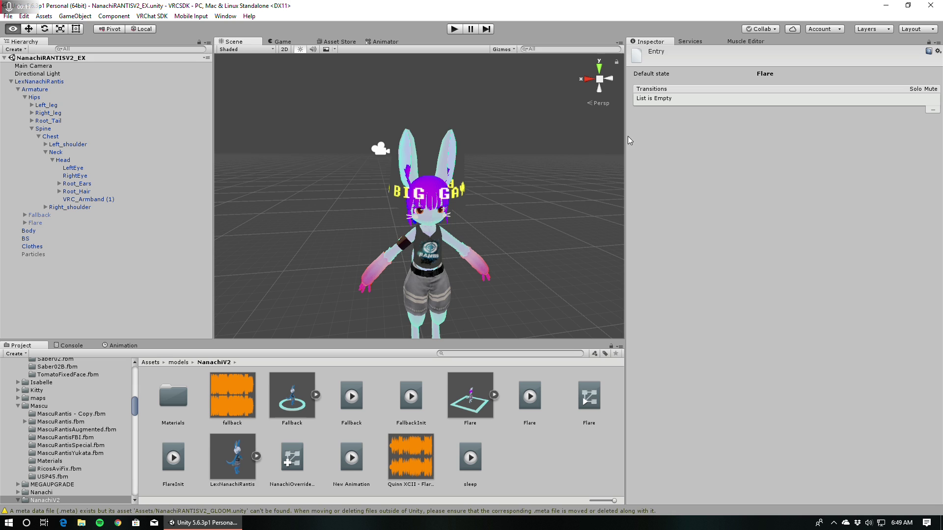
Widen the scene view and examine the avatar and the VRC_Armband (1) scrolling text around its head from several angles.
{"action": "left_click_drag", "start_coordinate": [625, 152], "coordinate": [703, 154]}
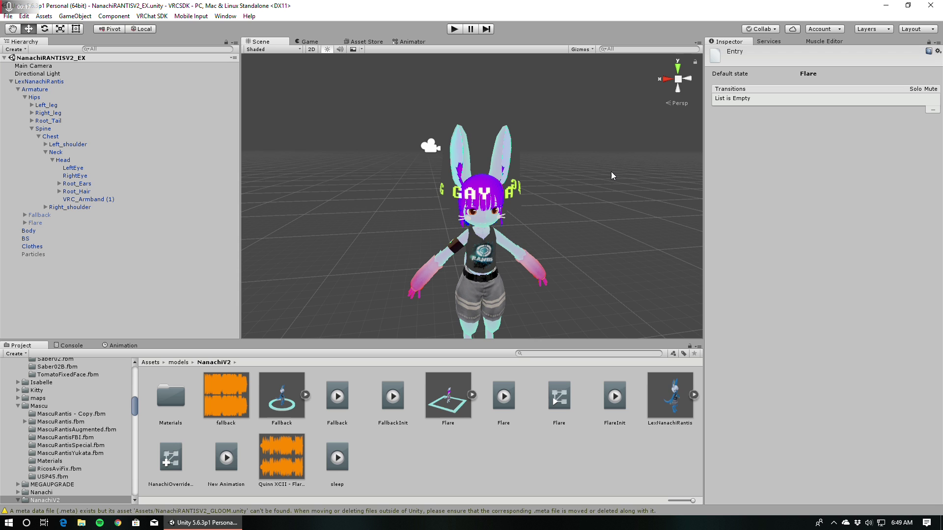
{"action": "left_click_drag", "start_coordinate": [588, 206], "coordinate": [530, 198], "text": "alt"}
{"action": "middle_click_drag", "start_coordinate": [530, 198], "coordinate": [596, 195], "text": "alt"}
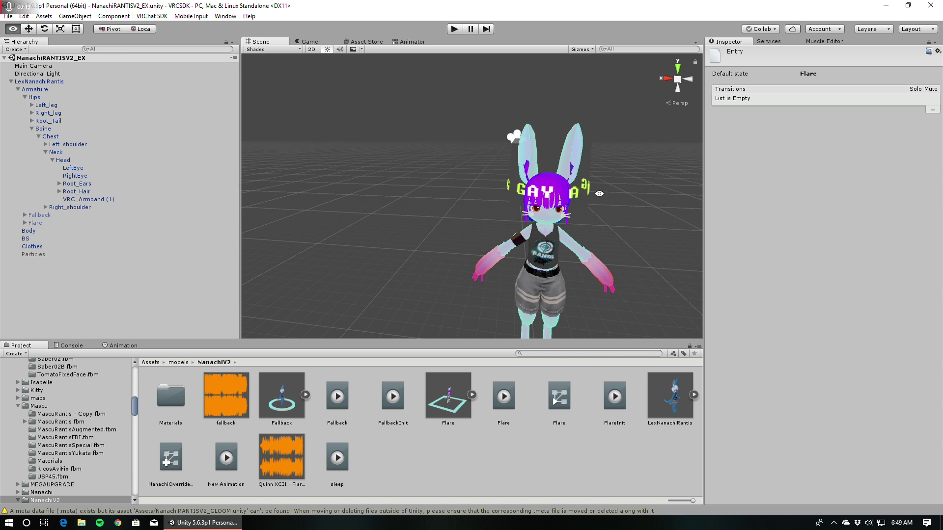
{"action": "scroll", "coordinate": [595, 196], "scroll_direction": "up", "scroll_amount": 3}
{"action": "left_click_drag", "start_coordinate": [596, 195], "coordinate": [540, 188], "text": "alt"}
{"action": "middle_click_drag", "start_coordinate": [539, 189], "coordinate": [562, 207], "text": "alt"}
{"action": "scroll", "coordinate": [563, 206], "scroll_direction": "down", "scroll_amount": 5}
{"action": "left_click_drag", "start_coordinate": [562, 206], "coordinate": [555, 183], "text": "alt"}
{"action": "scroll", "coordinate": [488, 183], "scroll_direction": "up", "scroll_amount": 6}
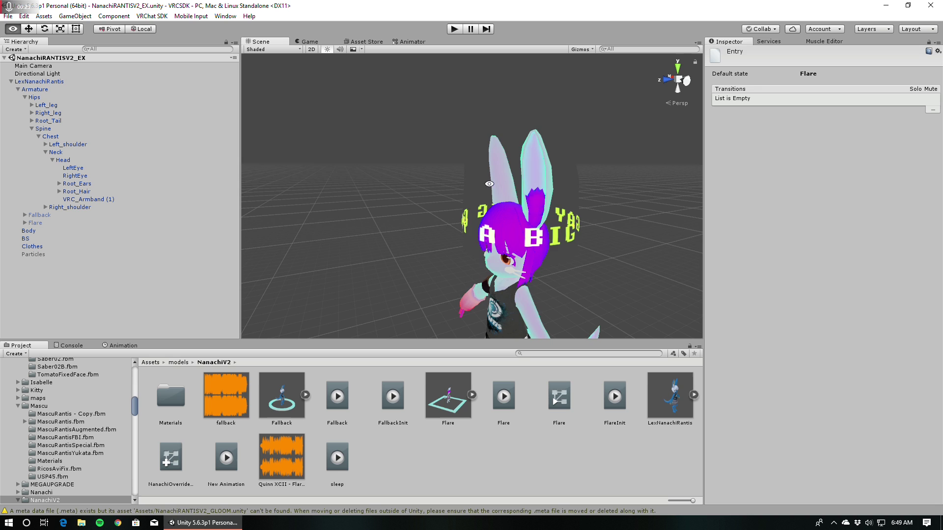
{"action": "left_click", "coordinate": [482, 183]}
{"action": "middle_click_drag", "start_coordinate": [476, 174], "coordinate": [393, 127], "text": "alt"}
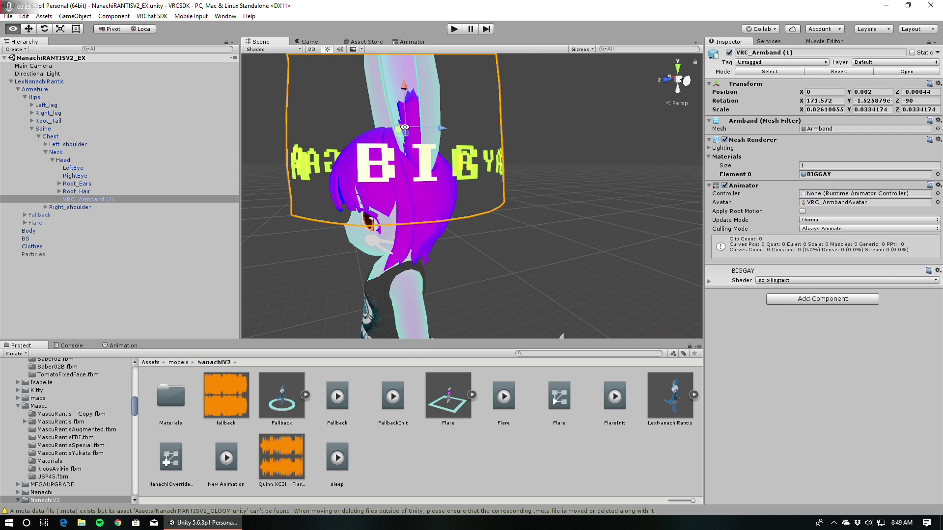
{"action": "scroll", "coordinate": [491, 167], "scroll_direction": "down", "scroll_amount": 6}
{"action": "left_click_drag", "start_coordinate": [550, 179], "coordinate": [616, 197], "text": "alt"}
{"action": "left_click_drag", "start_coordinate": [545, 189], "coordinate": [536, 208], "text": "alt"}
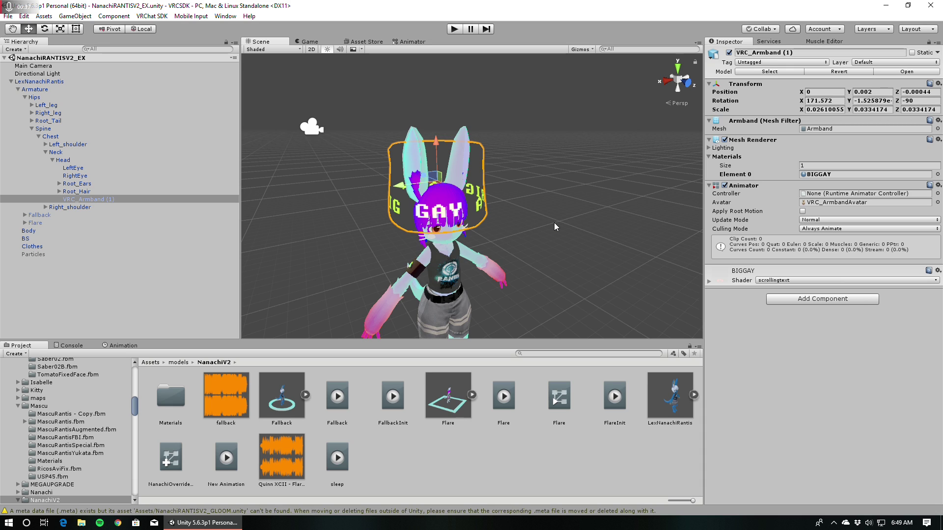
{"action": "key", "text": "alt"}
{"action": "left_click", "coordinate": [49, 121]}
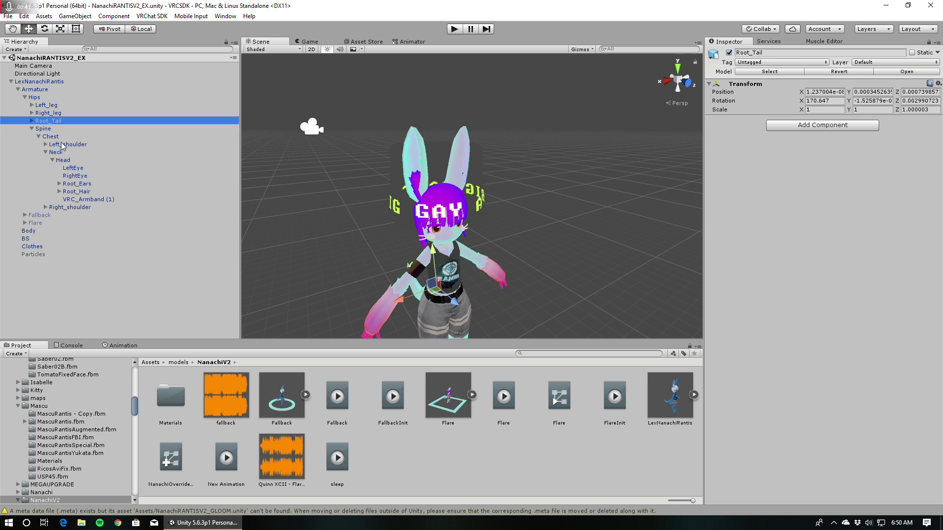
{"action": "left_click", "coordinate": [67, 130]}
{"action": "left_click", "coordinate": [68, 105]}
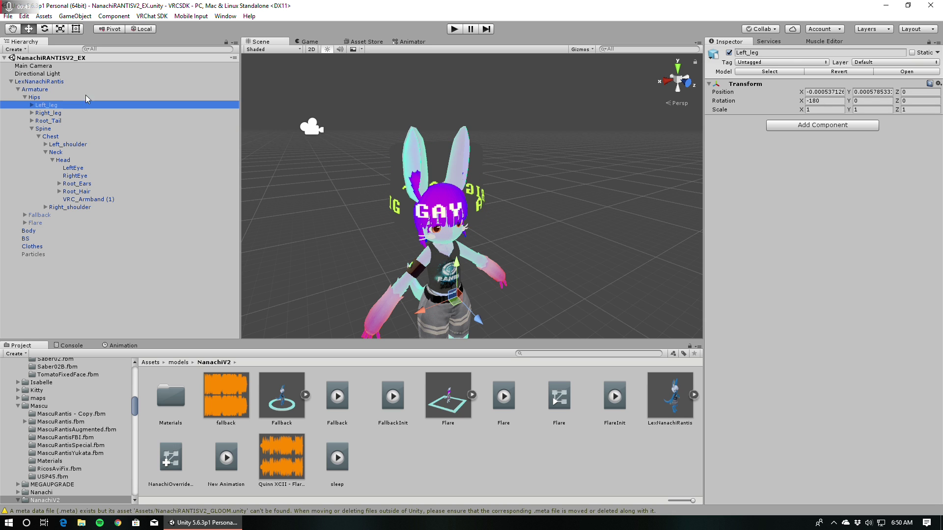
{"action": "left_click", "coordinate": [481, 216]}
{"action": "left_click", "coordinate": [479, 201]}
{"action": "scroll", "coordinate": [573, 262], "scroll_direction": "down", "scroll_amount": 6}
{"action": "left_click_drag", "start_coordinate": [573, 261], "coordinate": [457, 235], "text": "alt"}
{"action": "middle_click_drag", "start_coordinate": [457, 235], "coordinate": [452, 208]}
{"action": "left_click_drag", "start_coordinate": [453, 208], "coordinate": [630, 259], "text": "alt"}
{"action": "left_click", "coordinate": [510, 249]}
{"action": "left_click", "coordinate": [502, 250]}
{"action": "scroll", "coordinate": [605, 212], "scroll_direction": "up", "scroll_amount": 3}
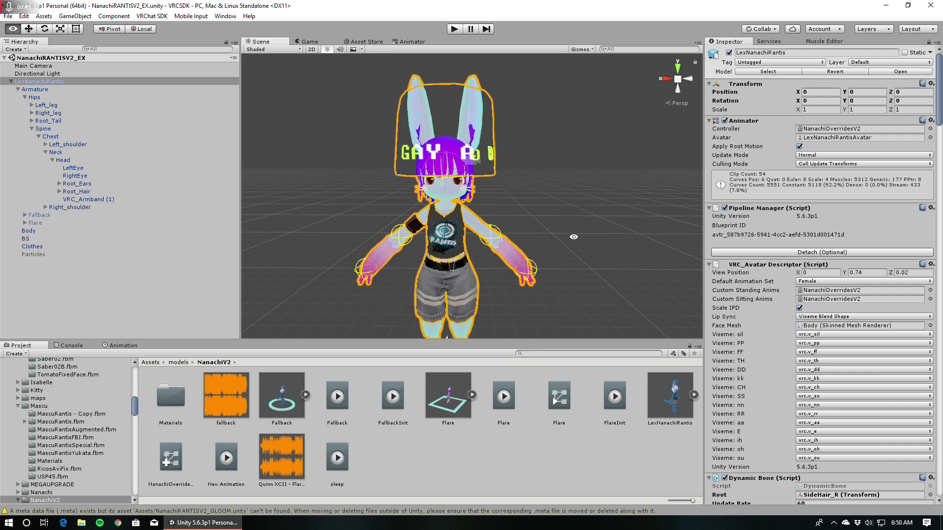
{"action": "middle_click_drag", "start_coordinate": [574, 236], "coordinate": [529, 189]}
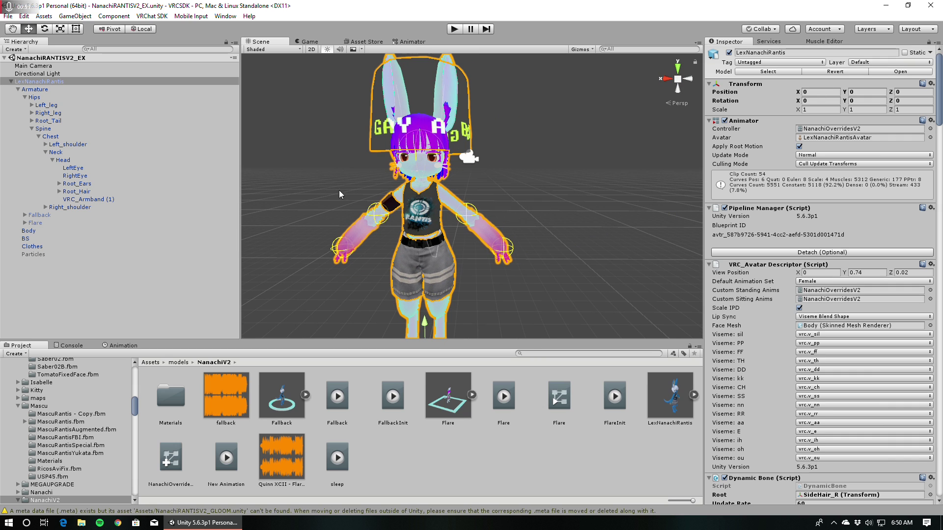
Review the Fallback and Flare child objects of the avatar and the components on Flare.
{"action": "left_click", "coordinate": [77, 170]}
{"action": "left_click", "coordinate": [77, 191]}
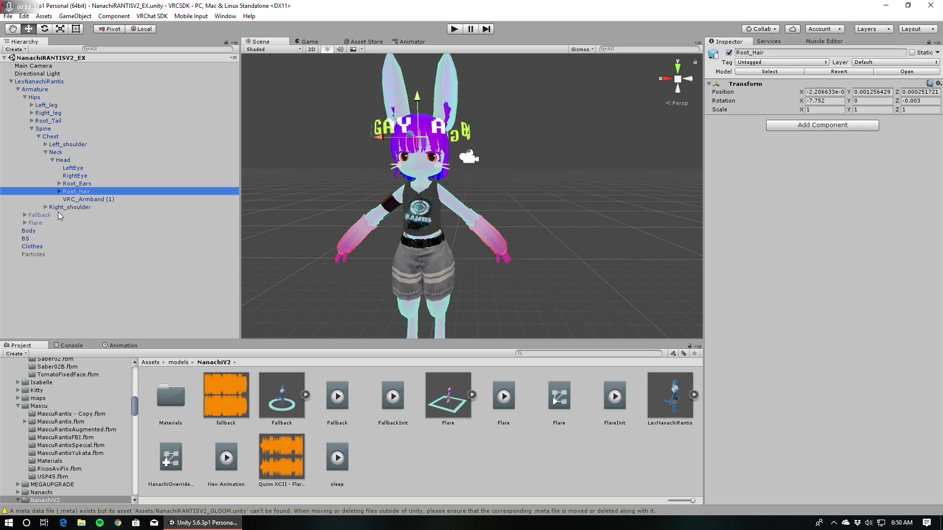
{"action": "left_click", "coordinate": [57, 214]}
{"action": "left_click", "coordinate": [57, 224]}
{"action": "scroll", "coordinate": [495, 233], "scroll_direction": "down", "scroll_amount": 4, "text": "alt"}
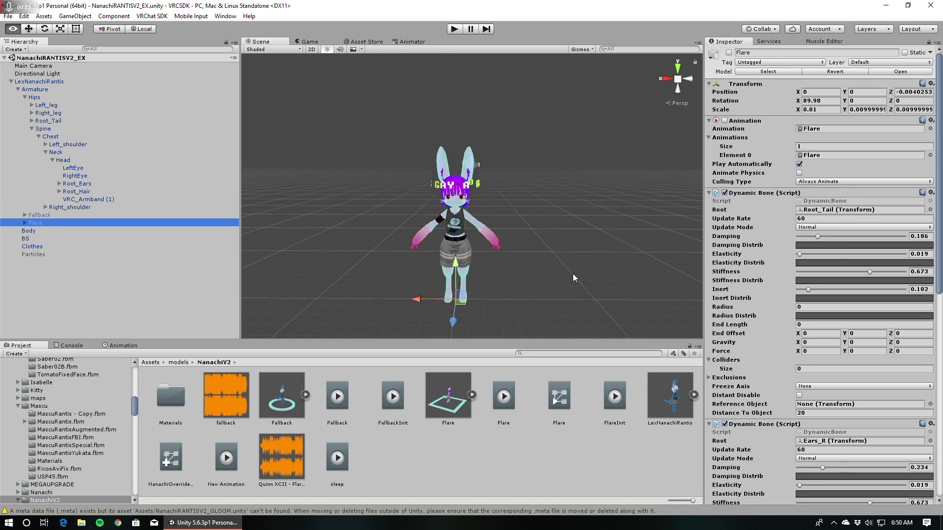
Expand the Flare model asset and preview its Take 001 animation, playing it and scrubbing past the middle.
{"action": "left_click", "coordinate": [448, 395]}
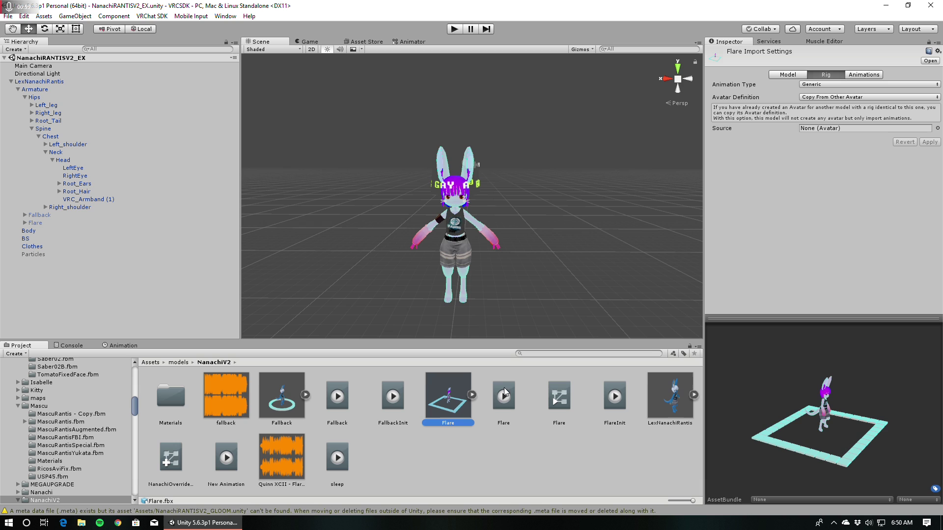
{"action": "left_click", "coordinate": [470, 395]}
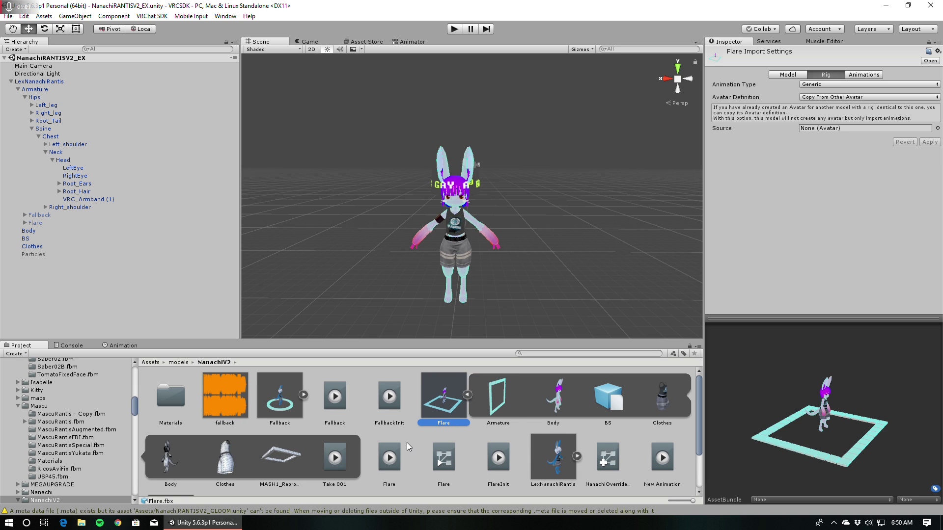
{"action": "left_click", "coordinate": [344, 472]}
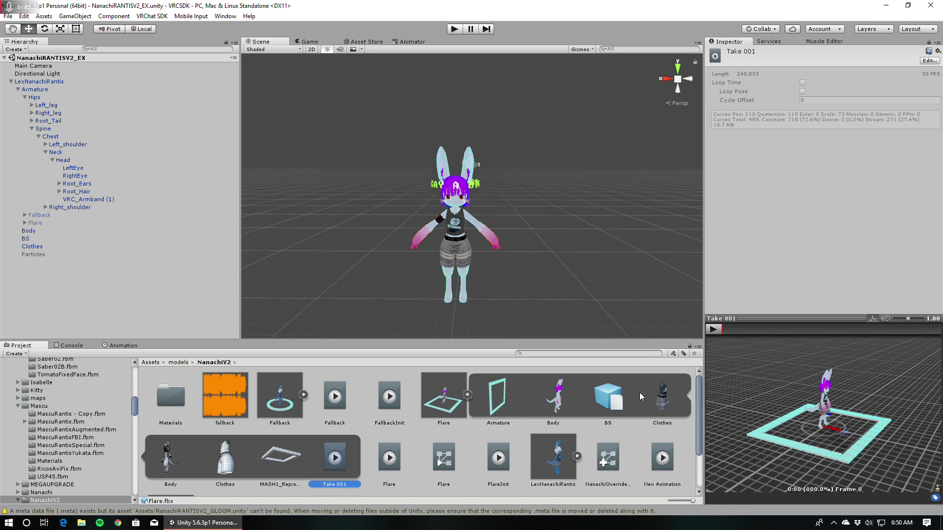
{"action": "left_click", "coordinate": [712, 329]}
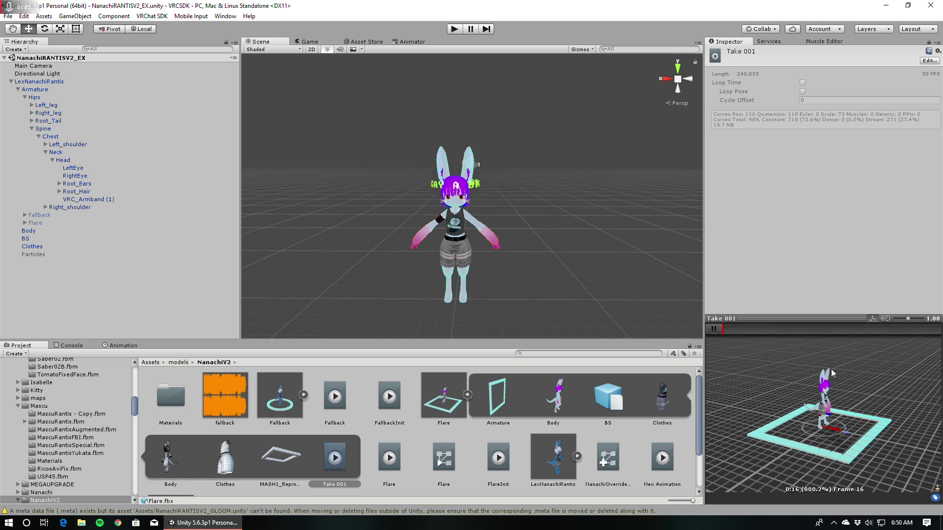
{"action": "left_click", "coordinate": [809, 326]}
{"action": "left_click_drag", "start_coordinate": [809, 325], "coordinate": [851, 308]}
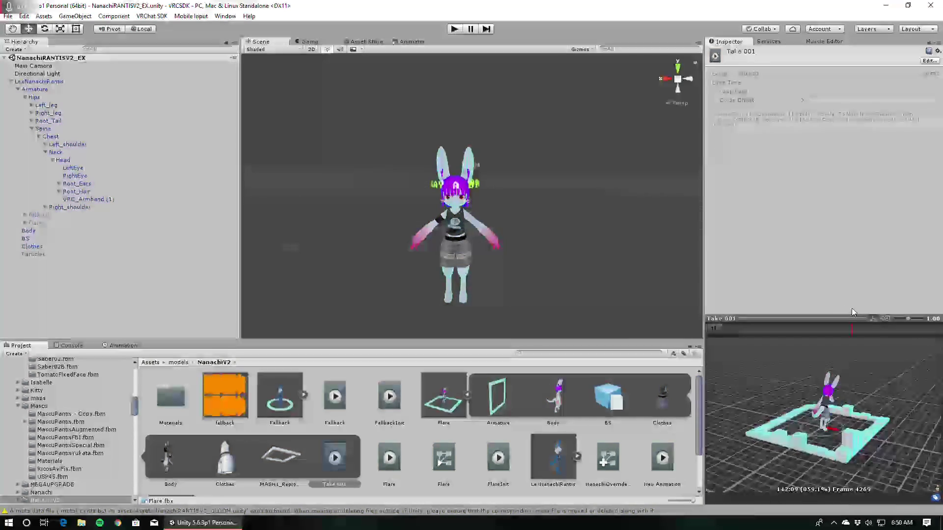
{"action": "left_click", "coordinate": [713, 329]}
{"action": "left_click_drag", "start_coordinate": [570, 254], "coordinate": [542, 266], "text": "alt"}
{"action": "scroll", "coordinate": [442, 233], "scroll_direction": "up", "scroll_amount": 3, "text": "alt"}
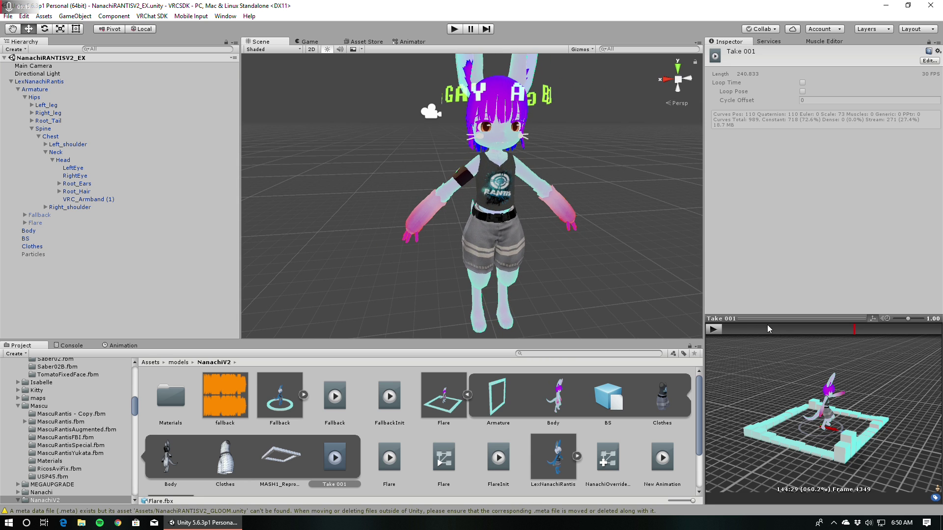
{"action": "left_click_drag", "start_coordinate": [768, 328], "coordinate": [859, 317]}
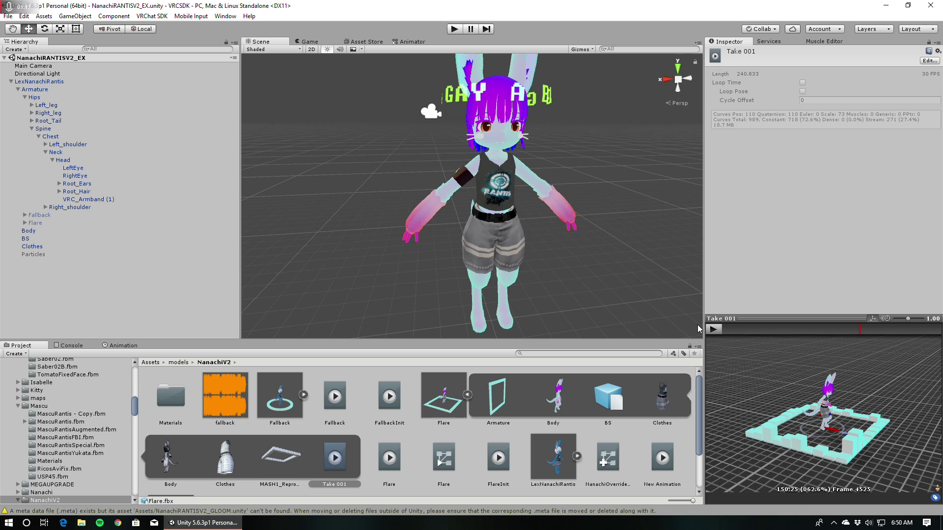
{"action": "left_click", "coordinate": [591, 290]}
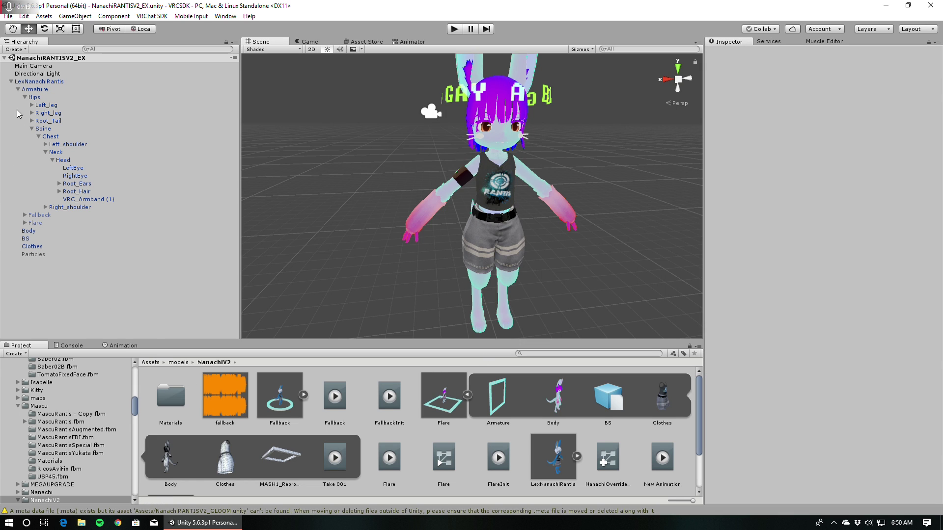
Inspect the Animation component on the avatar's Fallback object, including its assigned clip and Animations list.
{"action": "left_click", "coordinate": [53, 216]}
{"action": "scroll", "coordinate": [754, 85], "scroll_direction": "down", "scroll_amount": 2}
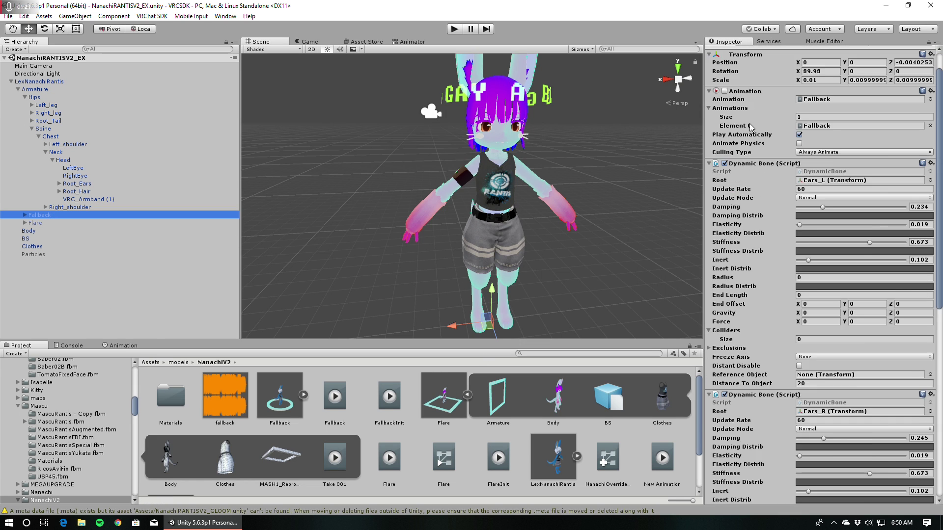
{"action": "scroll", "coordinate": [739, 93], "scroll_direction": "up", "scroll_amount": 2}
{"action": "left_click", "coordinate": [824, 129]}
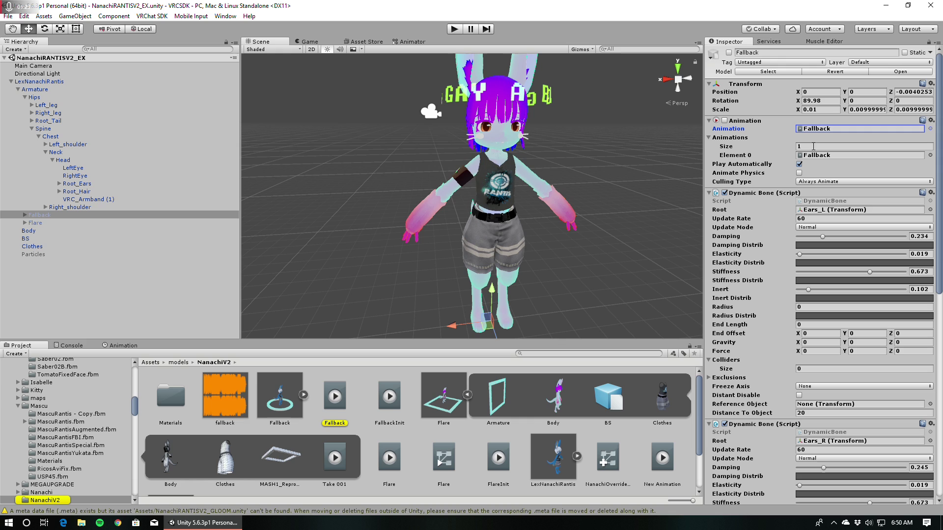
{"action": "left_click", "coordinate": [813, 146]}
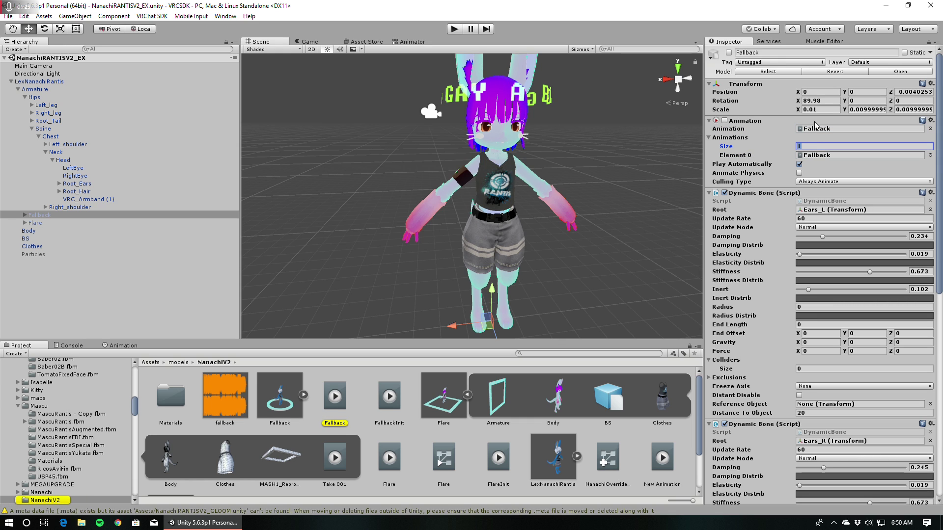
{"action": "left_click", "coordinate": [819, 155]}
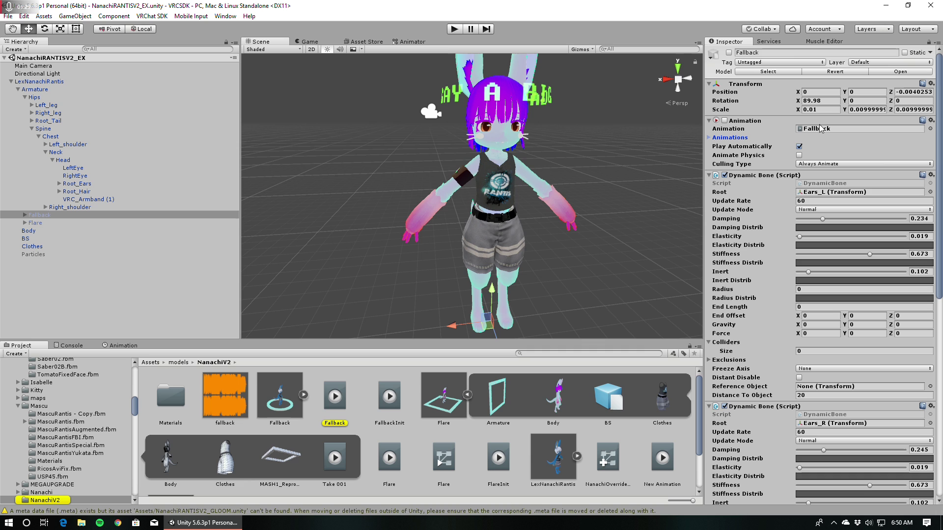
{"action": "left_click", "coordinate": [710, 139]}
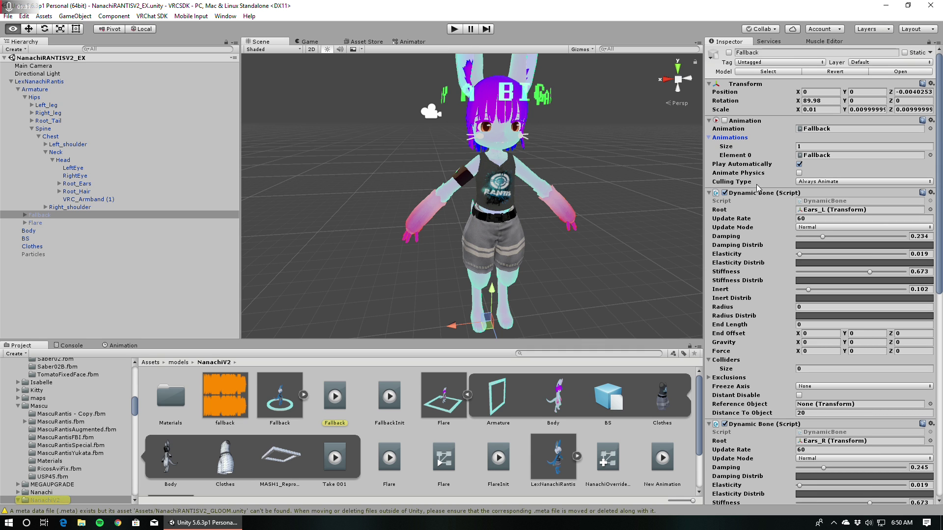
{"action": "left_click_drag", "start_coordinate": [432, 216], "coordinate": [532, 207], "text": "alt"}
{"action": "middle_click_drag", "start_coordinate": [532, 206], "coordinate": [551, 223]}
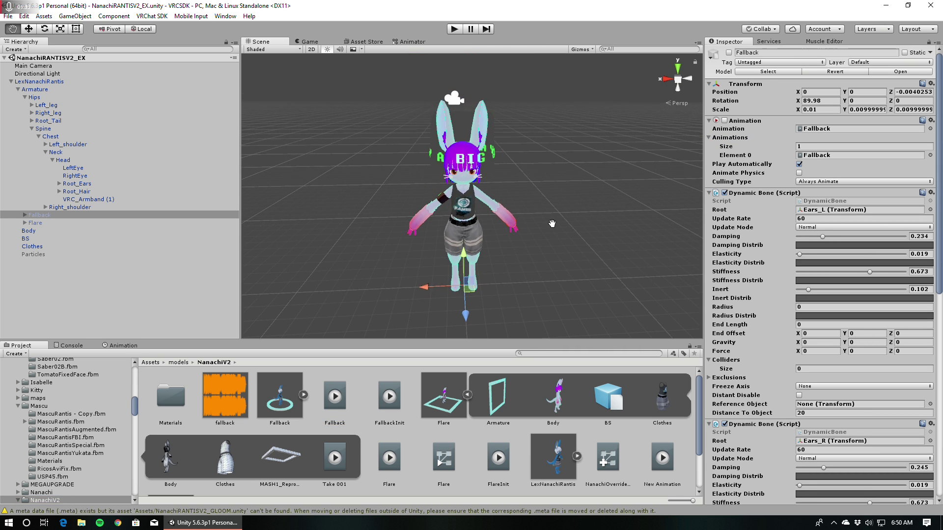
{"action": "scroll", "coordinate": [552, 223], "scroll_direction": "up", "scroll_amount": 4}
{"action": "left_click_drag", "start_coordinate": [551, 223], "coordinate": [530, 225], "text": "alt"}
{"action": "middle_click_drag", "start_coordinate": [530, 226], "coordinate": [562, 208]}
{"action": "scroll", "coordinate": [562, 208], "scroll_direction": "down", "scroll_amount": 5}
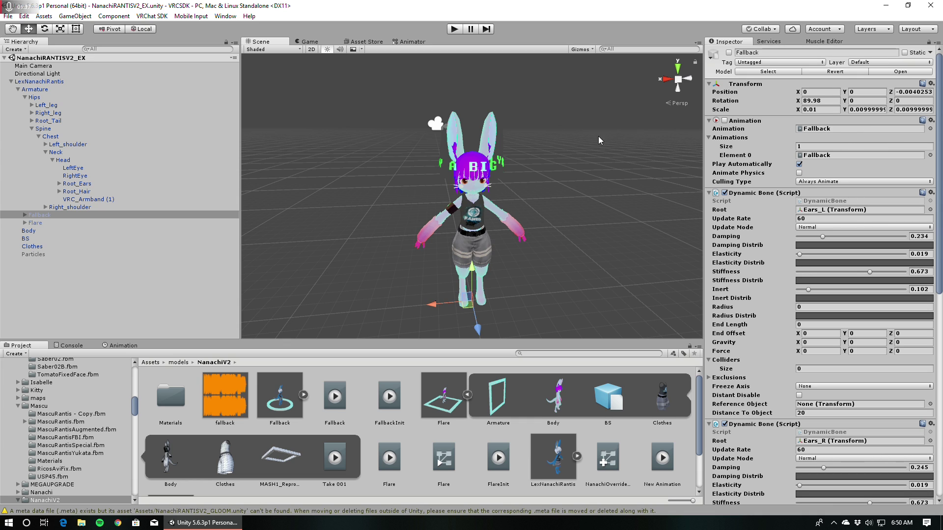
Remove the Animation component from the avatar's Fallback object.
{"action": "left_click", "coordinate": [929, 121]}
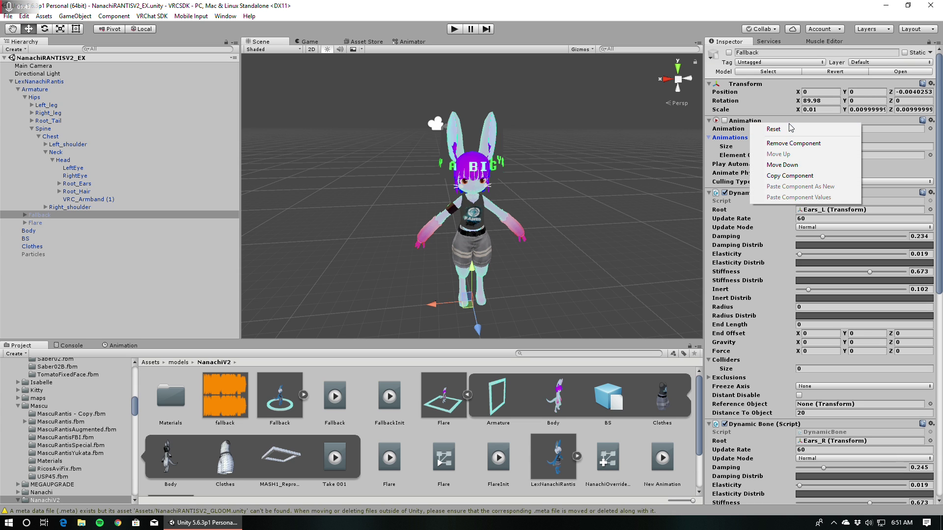
{"action": "left_click", "coordinate": [875, 146]}
{"action": "scroll", "coordinate": [790, 168], "scroll_direction": "down", "scroll_amount": 5}
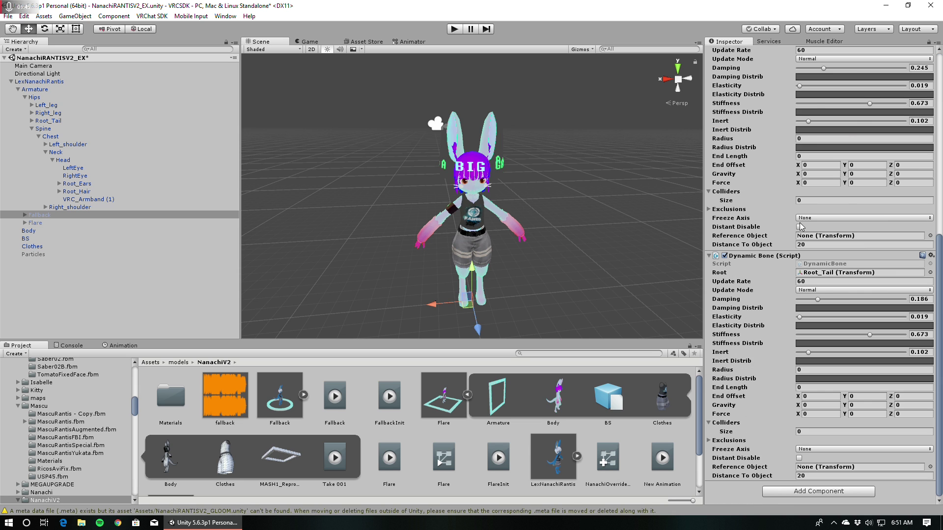
Create an Animator Controller in the NanachiV2 folder and name it Fallback.
{"action": "scroll", "coordinate": [380, 423], "scroll_direction": "down", "scroll_amount": 3}
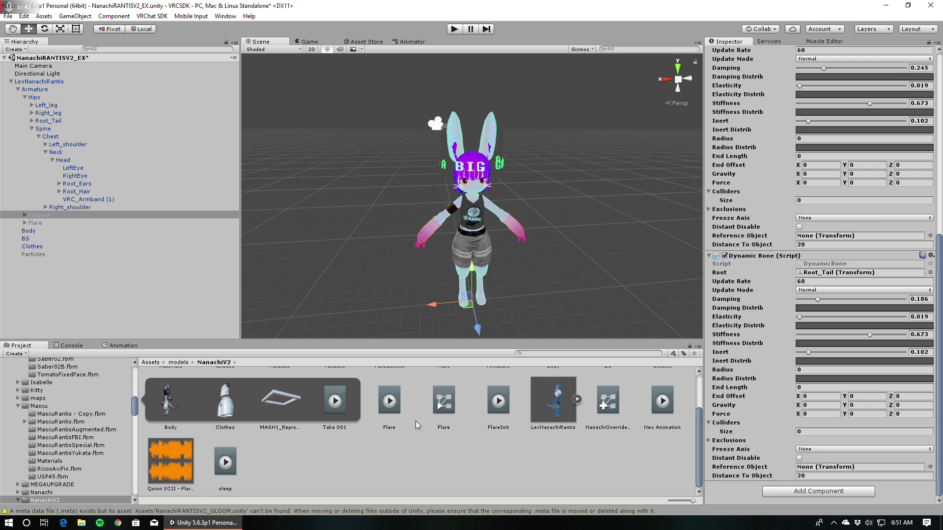
{"action": "right_click", "coordinate": [359, 461]}
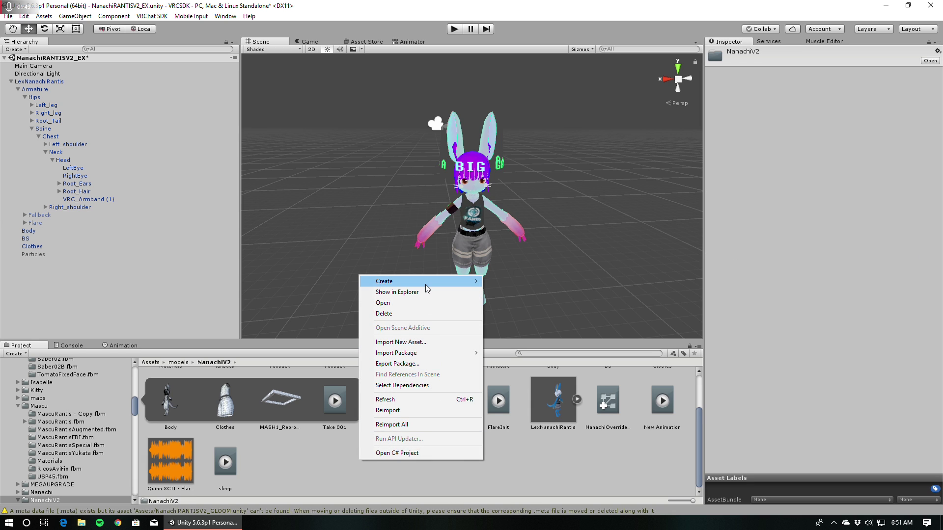
{"action": "mouse_move", "coordinate": [426, 282]}
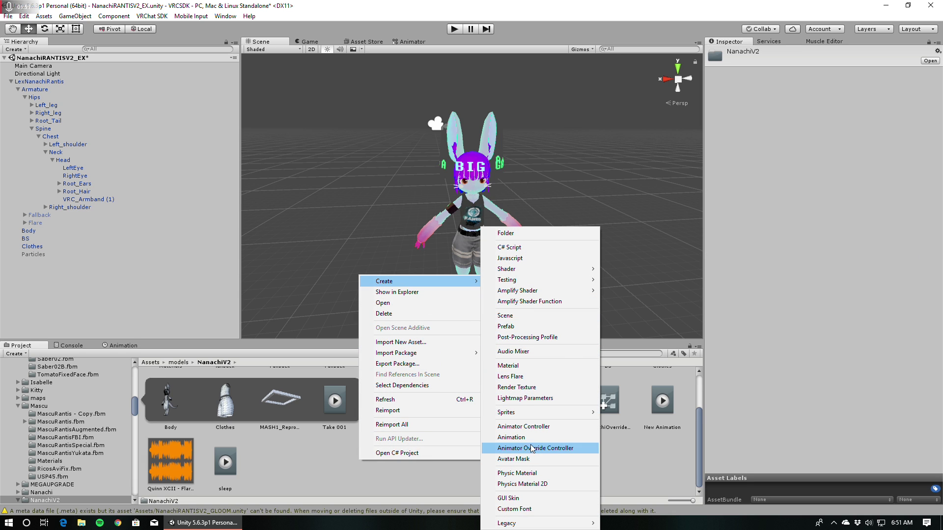
{"action": "left_click", "coordinate": [540, 427]}
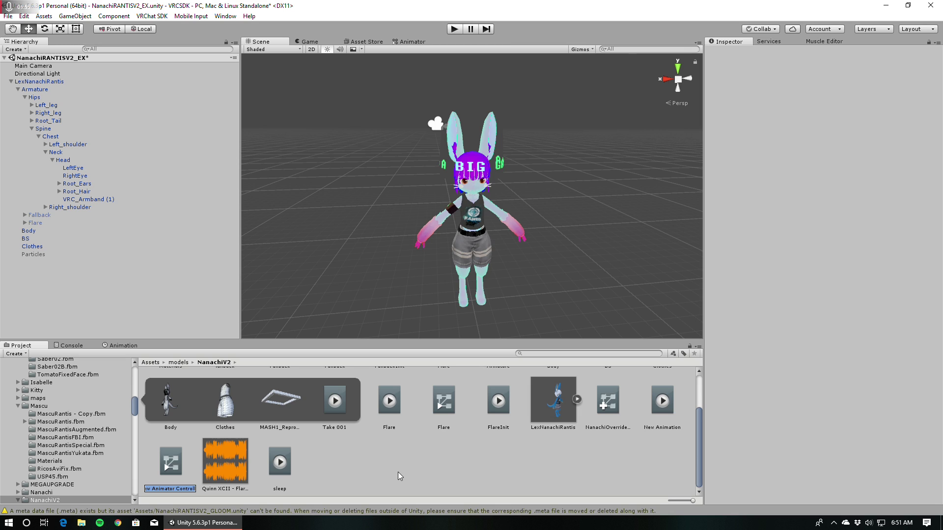
{"action": "type", "text": "Fallback"}
{"action": "key", "text": "BackSpace"}
{"action": "type", "text": "k"}
{"action": "key", "text": "Return"}
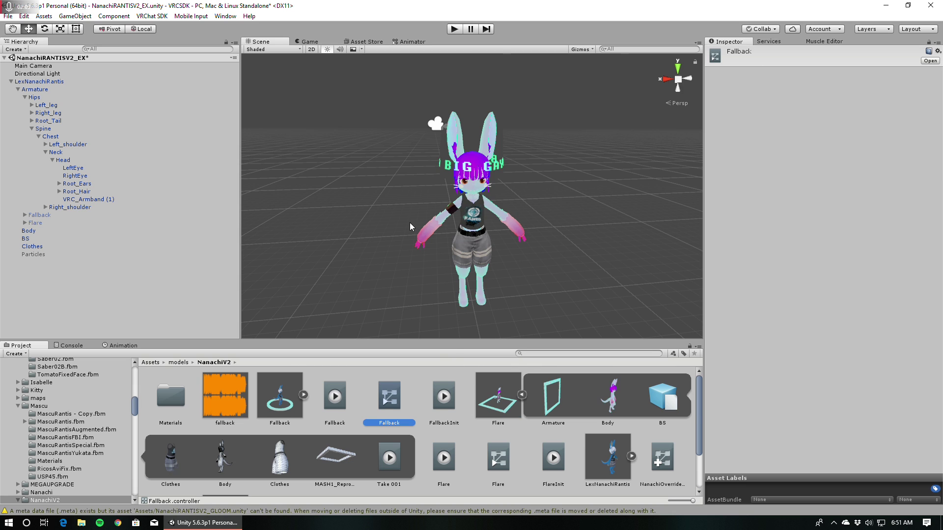
Open the Fallback controller in the Animator graph and add the Fallback animation clip to its Base Layer as a state.
{"action": "left_click", "coordinate": [416, 43]}
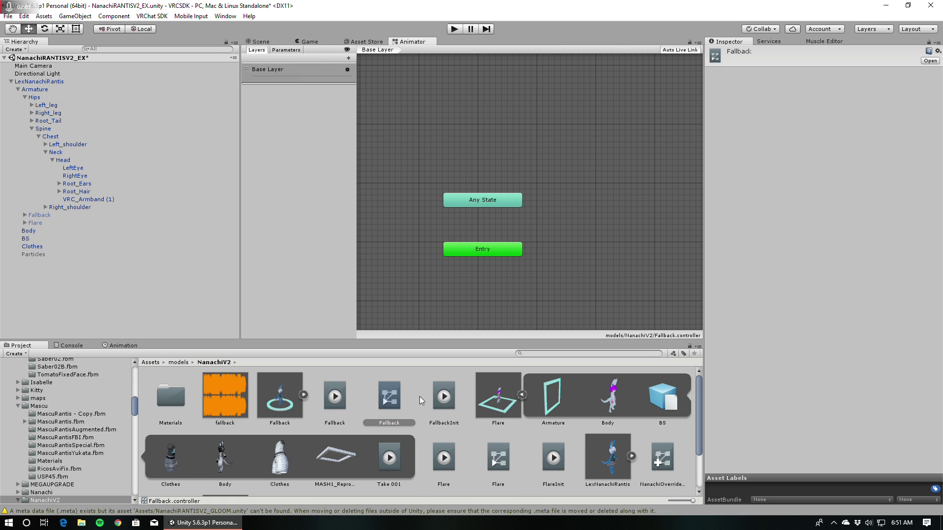
{"action": "left_click", "coordinate": [337, 396]}
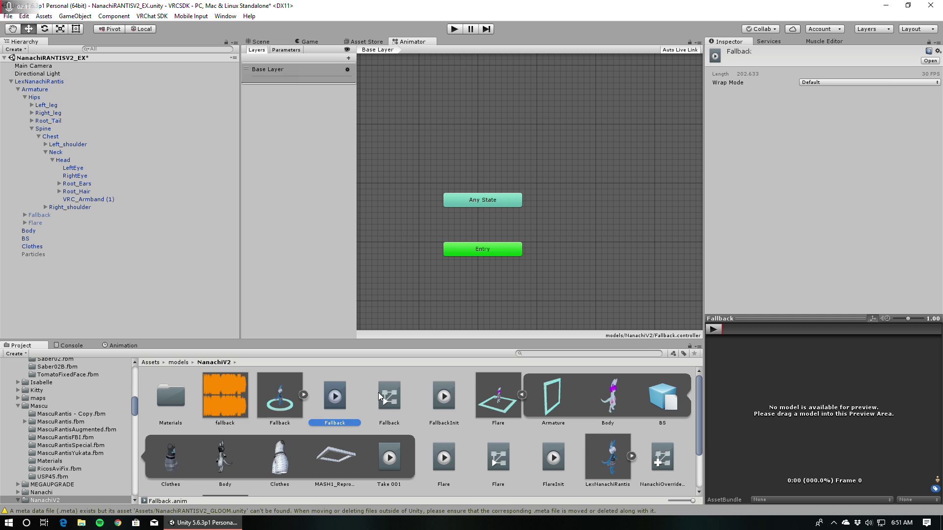
{"action": "left_click_drag", "start_coordinate": [334, 397], "coordinate": [582, 211]}
Rearrange the graph so the Entry node sits below Any State with the Fallback state beside it.
{"action": "left_click_drag", "start_coordinate": [482, 255], "coordinate": [458, 281]}
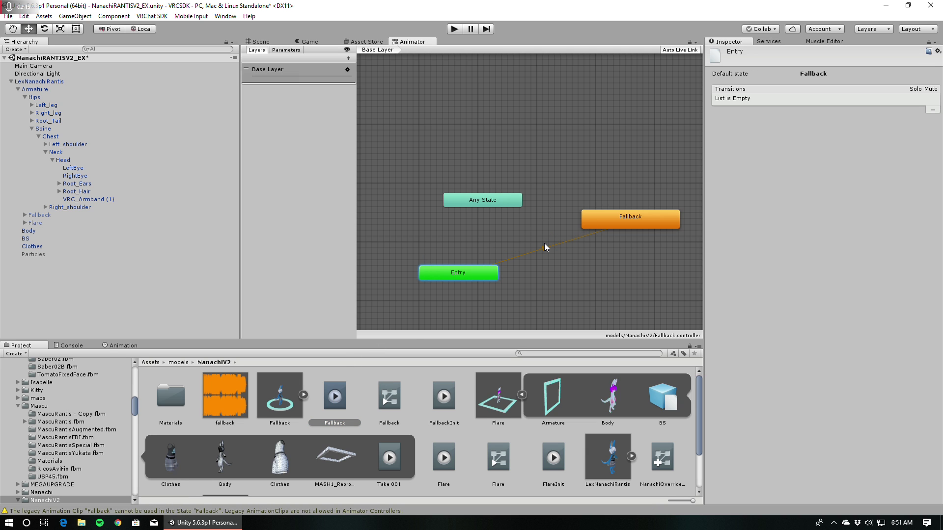
{"action": "left_click", "coordinate": [560, 238]}
{"action": "left_click_drag", "start_coordinate": [599, 216], "coordinate": [620, 276]}
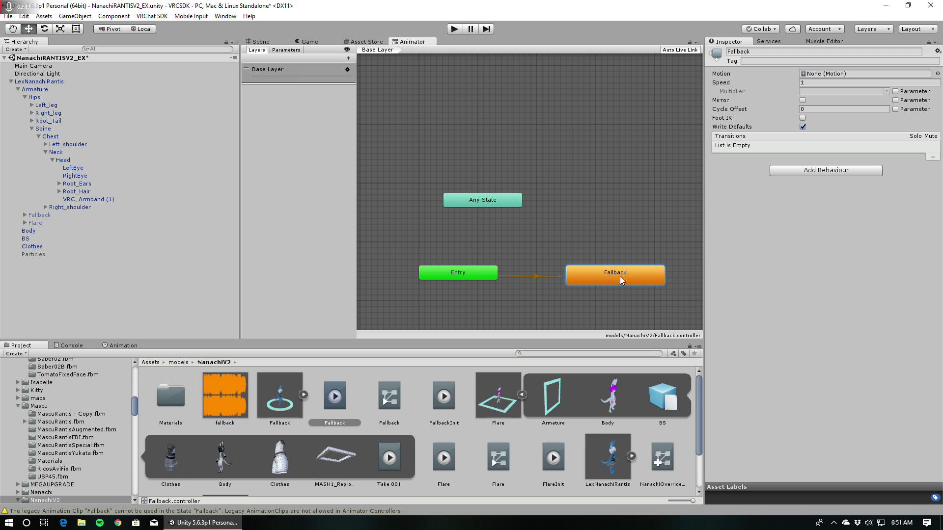
{"action": "right_click", "coordinate": [620, 276]}
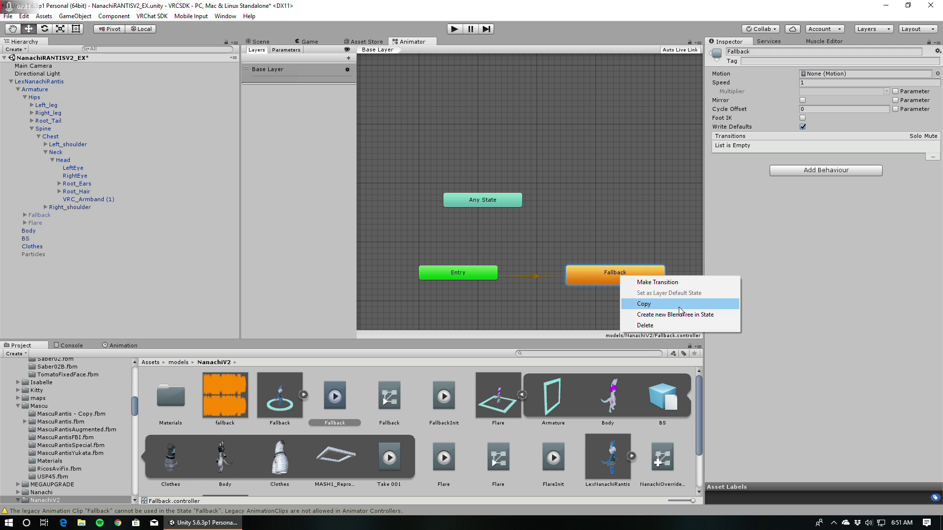
{"action": "left_click", "coordinate": [625, 202]}
{"action": "left_click_drag", "start_coordinate": [623, 276], "coordinate": [631, 270]}
Turn off the Legacy flag of the Fallback animation clip using the Inspector's Debug mode, and return to Normal mode.
{"action": "left_click", "coordinate": [338, 396]}
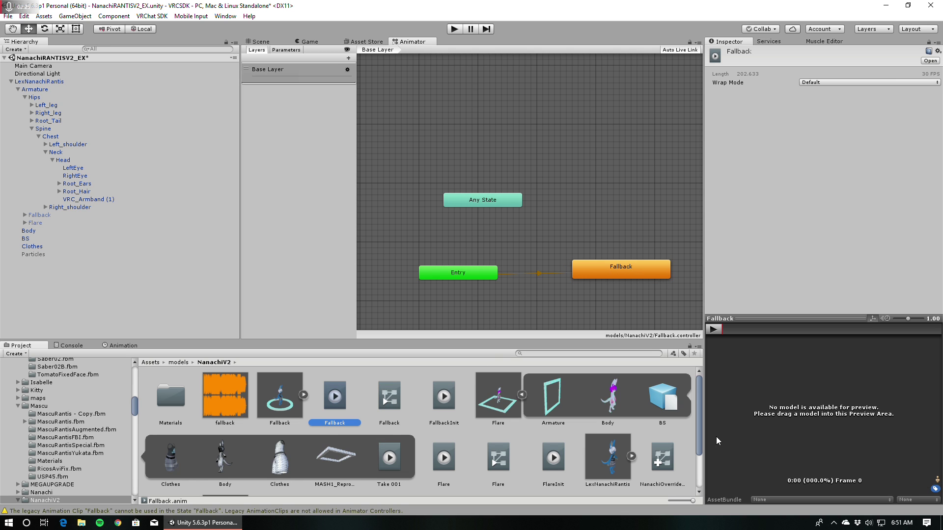
{"action": "left_click", "coordinate": [853, 83]}
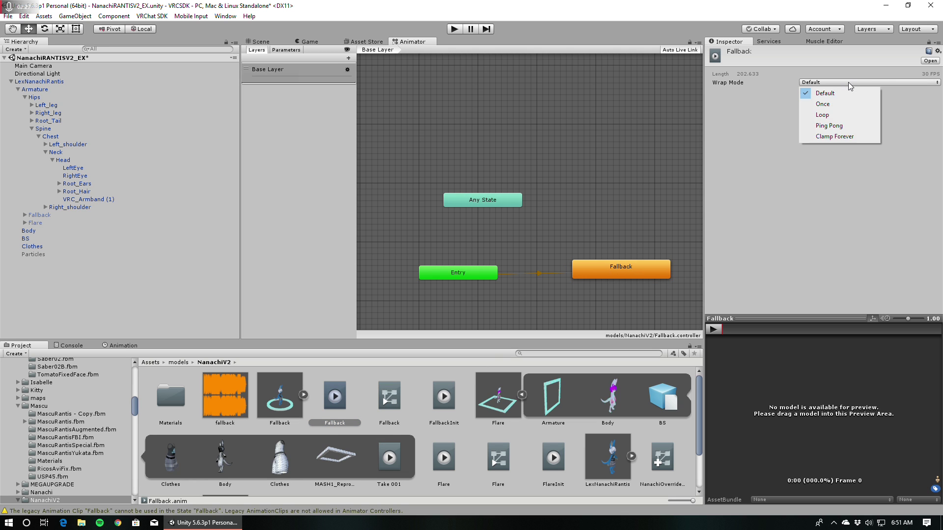
{"action": "left_click", "coordinate": [937, 43]}
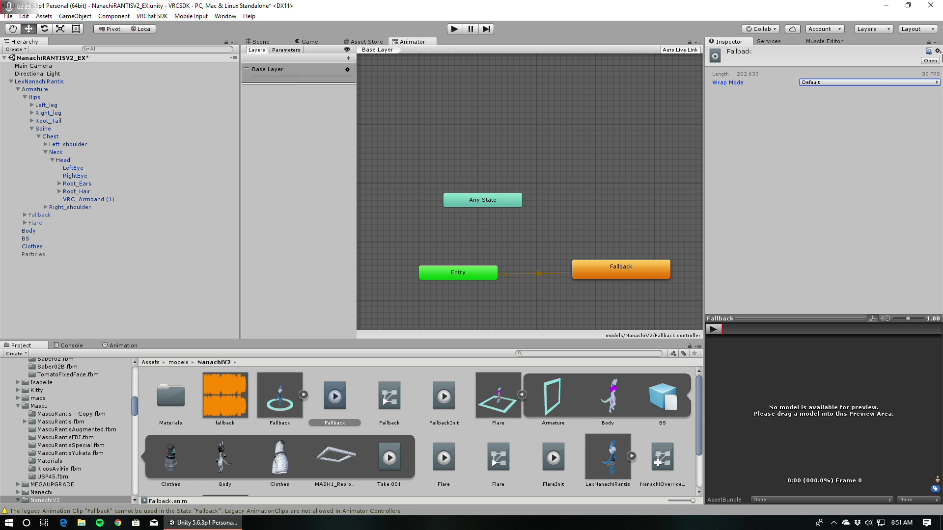
{"action": "left_click", "coordinate": [936, 43]}
{"action": "left_click", "coordinate": [886, 66]}
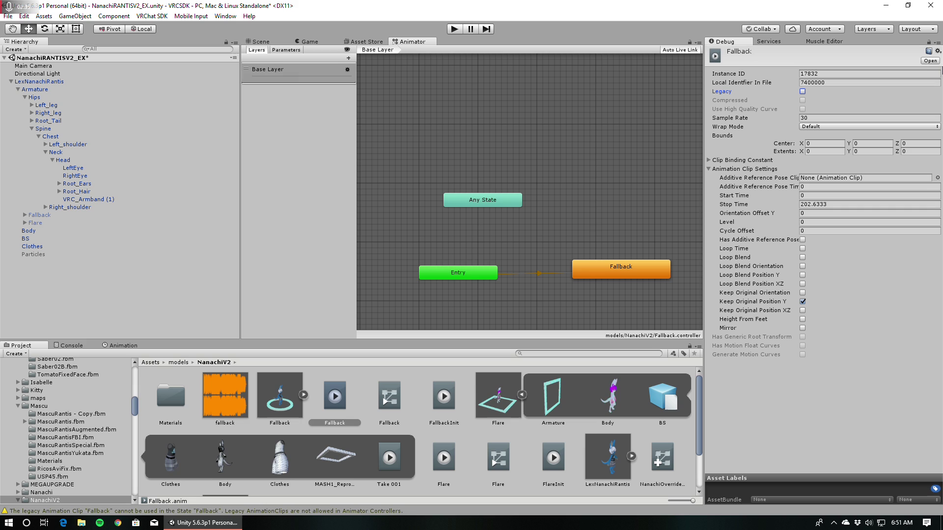
{"action": "left_click", "coordinate": [937, 44]}
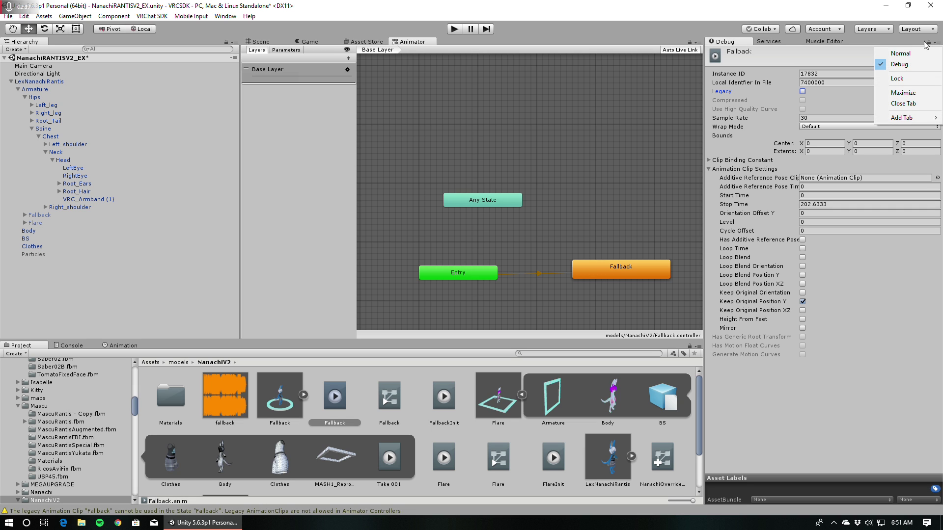
{"action": "left_click", "coordinate": [887, 55]}
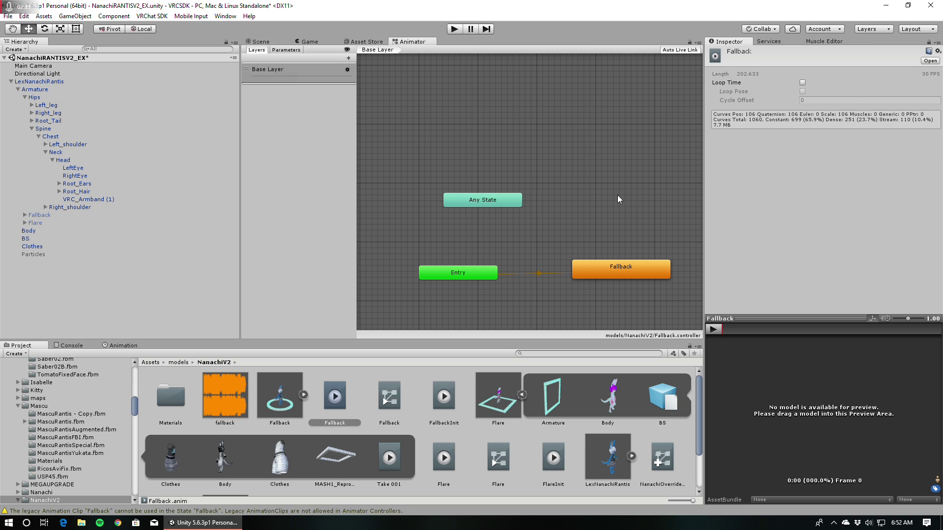
Return to the Scene view and inspect the Fallback controller, the Fallback clip and the LexNanachiRantis root object.
{"action": "left_click", "coordinate": [268, 43]}
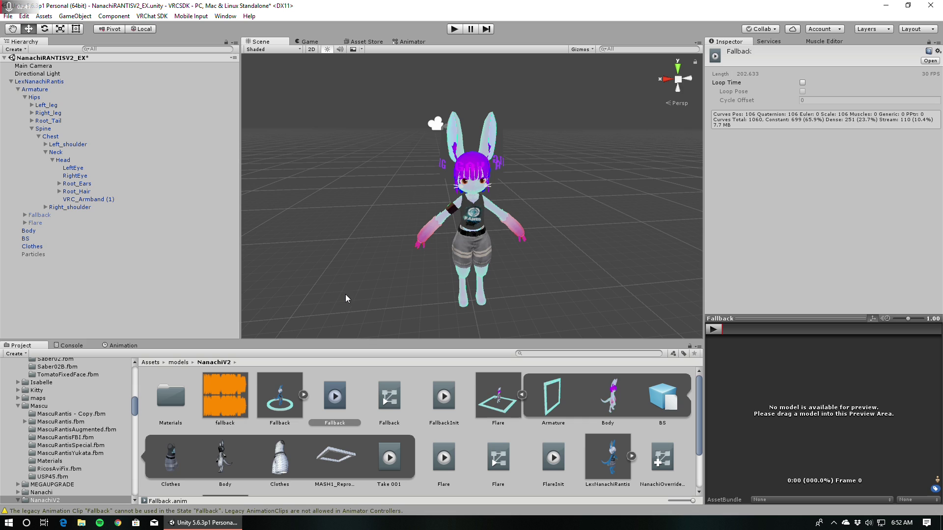
{"action": "left_click", "coordinate": [376, 403]}
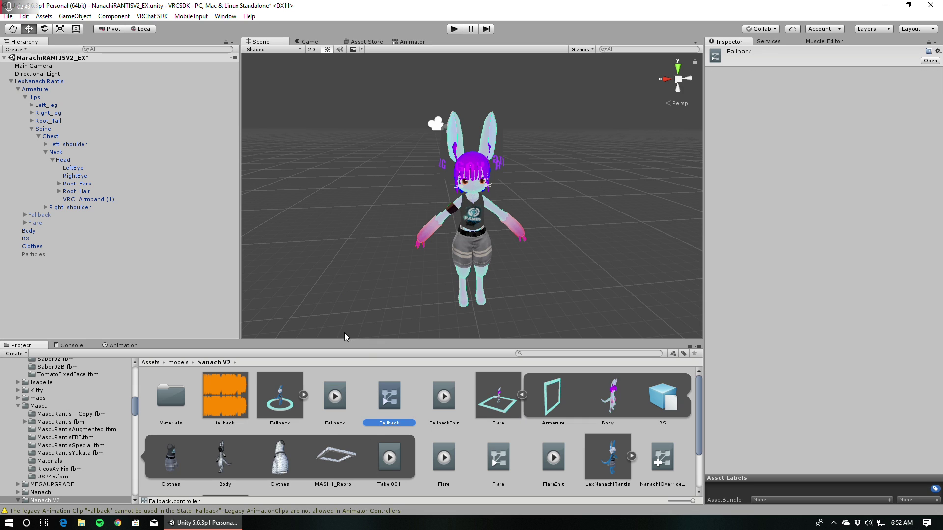
{"action": "left_click", "coordinate": [343, 395]}
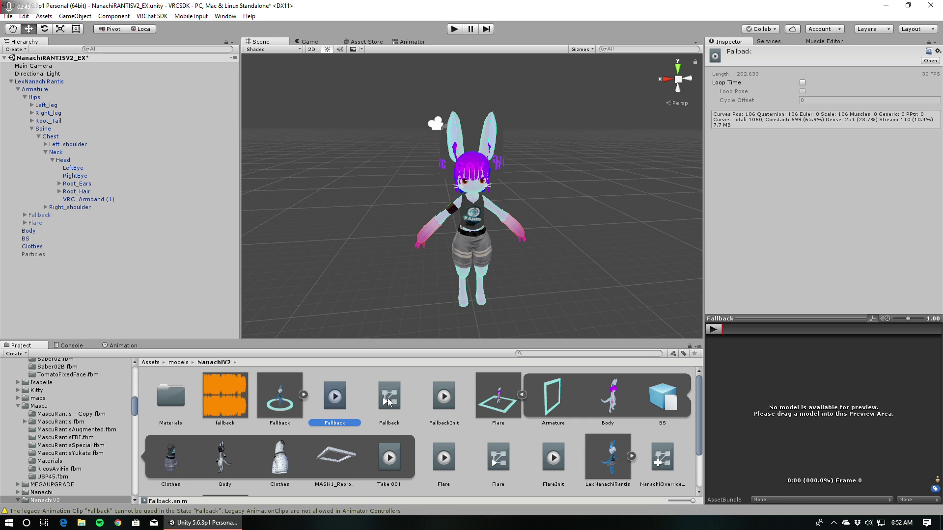
{"action": "left_click", "coordinate": [398, 400]}
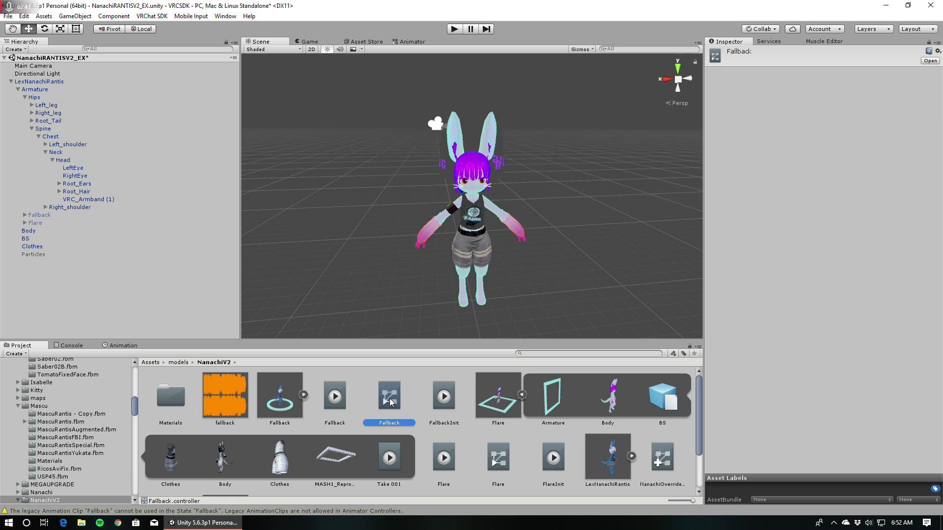
{"action": "left_click", "coordinate": [338, 404]}
{"action": "left_click", "coordinate": [392, 388]}
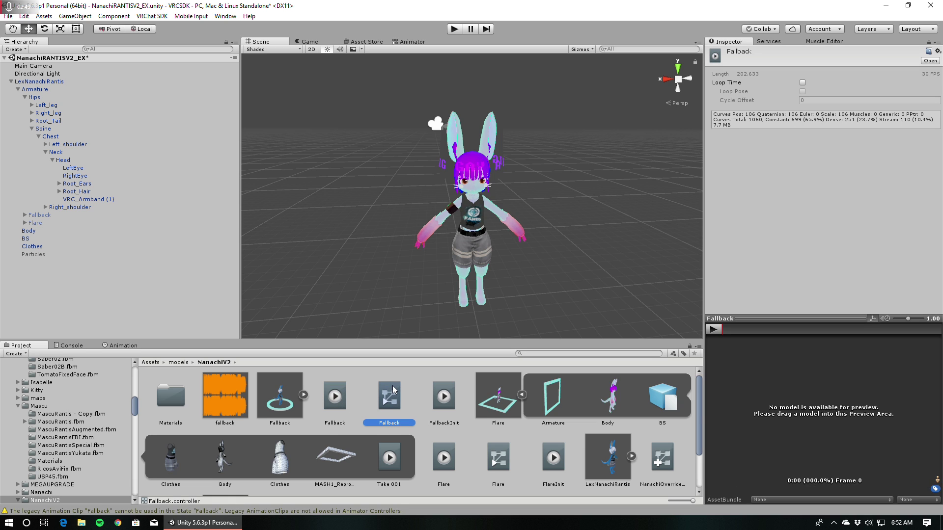
{"action": "left_click", "coordinate": [47, 82]}
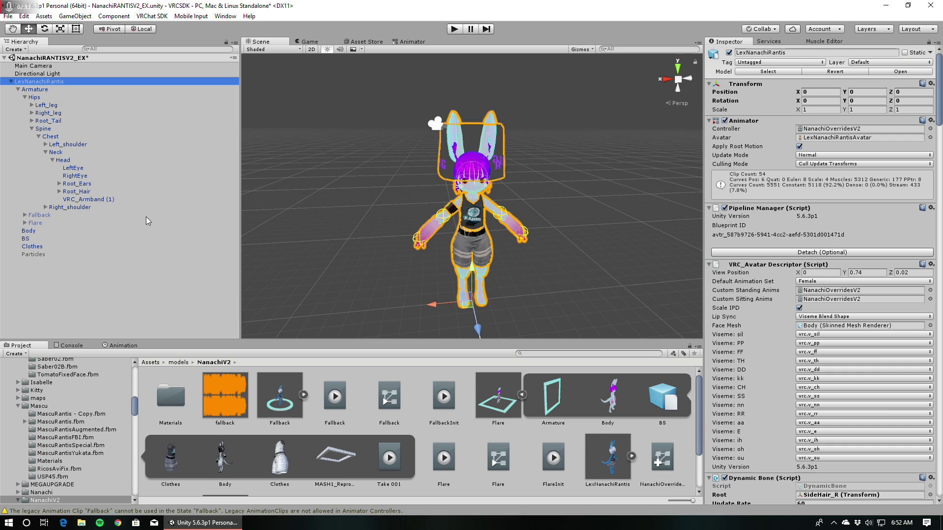
{"action": "left_click", "coordinate": [125, 258]}
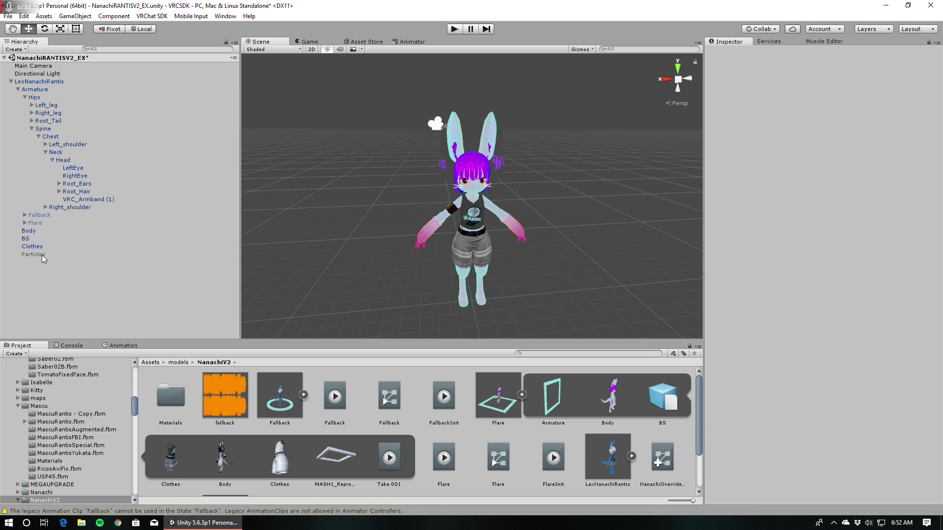
Add an Animator component to the avatar's Fallback object.
{"action": "left_click", "coordinate": [37, 215]}
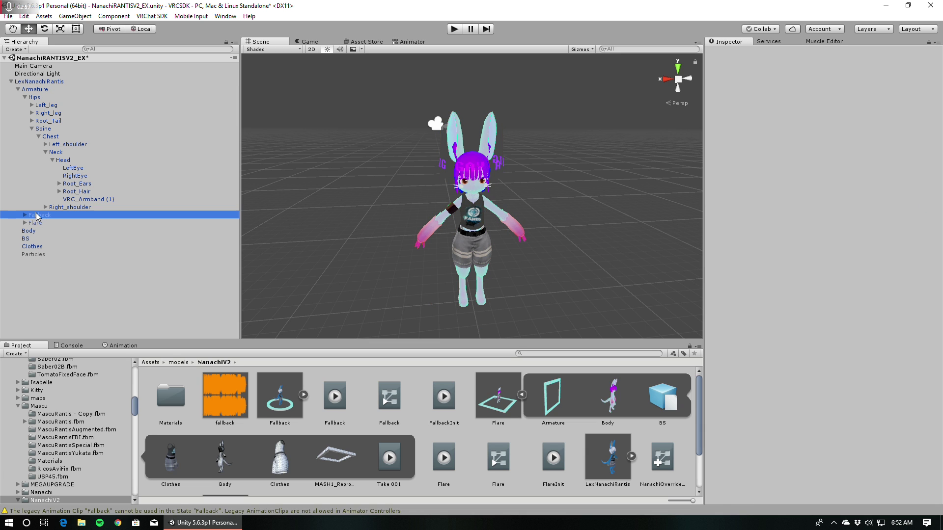
{"action": "scroll", "coordinate": [758, 110], "scroll_direction": "down", "scroll_amount": 10}
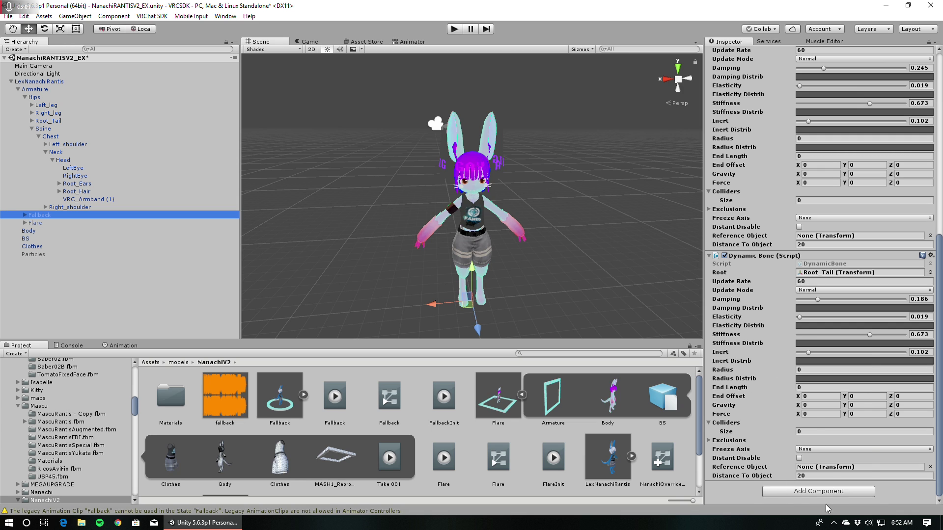
{"action": "left_click", "coordinate": [819, 491]}
{"action": "left_click", "coordinate": [786, 361]}
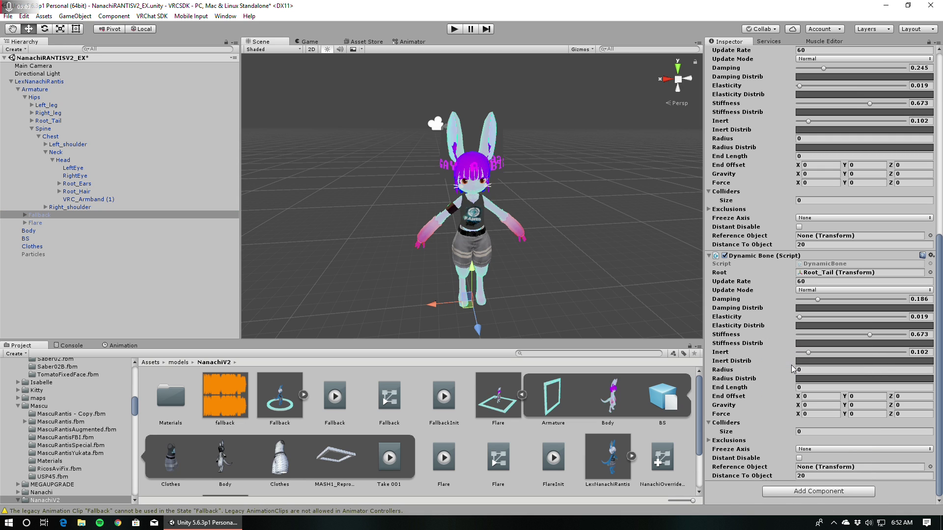
{"action": "scroll", "coordinate": [814, 456], "scroll_direction": "down", "scroll_amount": 3}
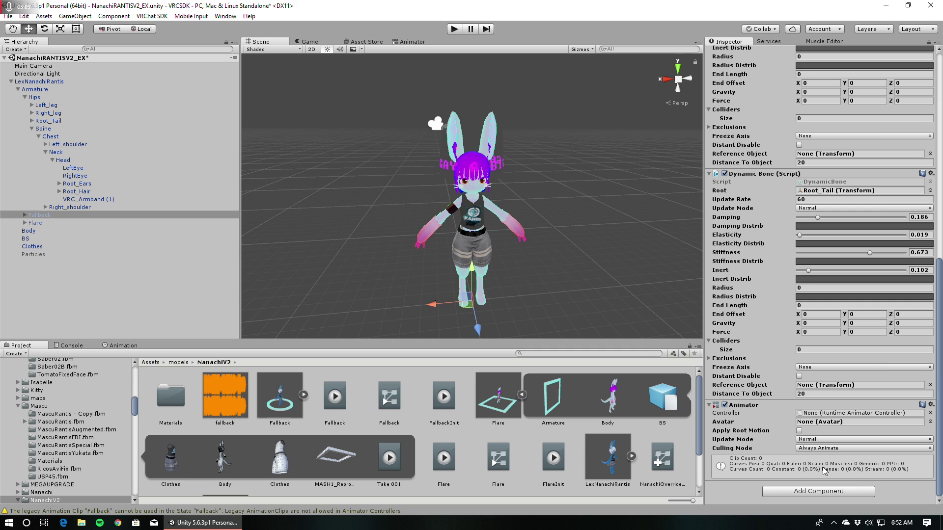
{"action": "scroll", "coordinate": [777, 53], "scroll_direction": "up", "scroll_amount": 11}
{"action": "scroll", "coordinate": [776, 148], "scroll_direction": "down", "scroll_amount": 11}
Assign the Fallback controller to the Fallback object's Animator and enable Apply Root Motion.
{"action": "left_click_drag", "start_coordinate": [389, 398], "coordinate": [817, 415]}
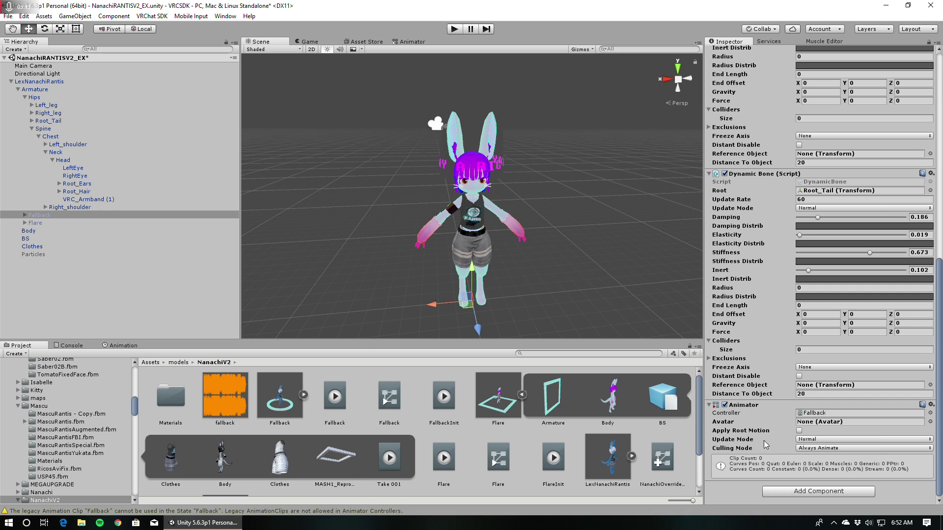
{"action": "left_click", "coordinate": [799, 431]}
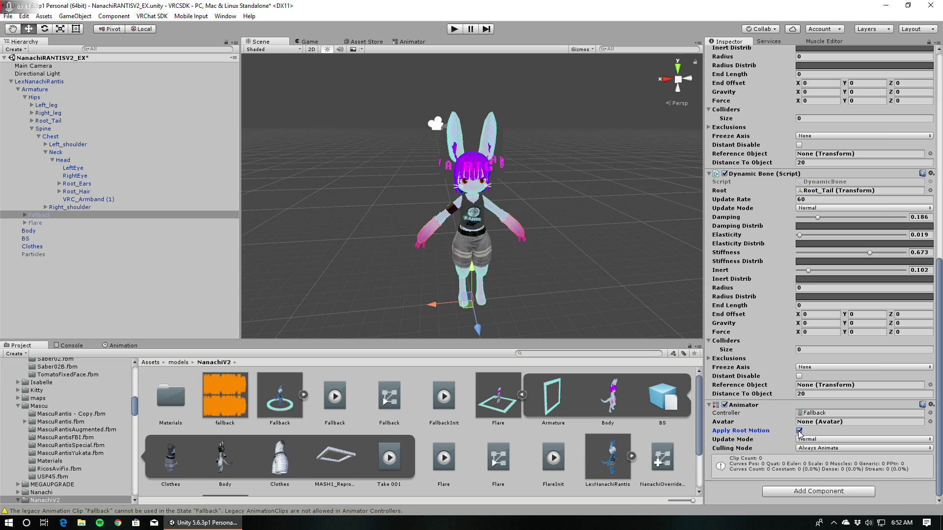
{"action": "left_click", "coordinate": [800, 431]}
{"action": "left_click", "coordinate": [799, 431]}
{"action": "scroll", "coordinate": [762, 363], "scroll_direction": "up", "scroll_amount": 3}
{"action": "scroll", "coordinate": [751, 319], "scroll_direction": "down", "scroll_amount": 3}
{"action": "scroll", "coordinate": [556, 285], "scroll_direction": "down", "scroll_amount": 5}
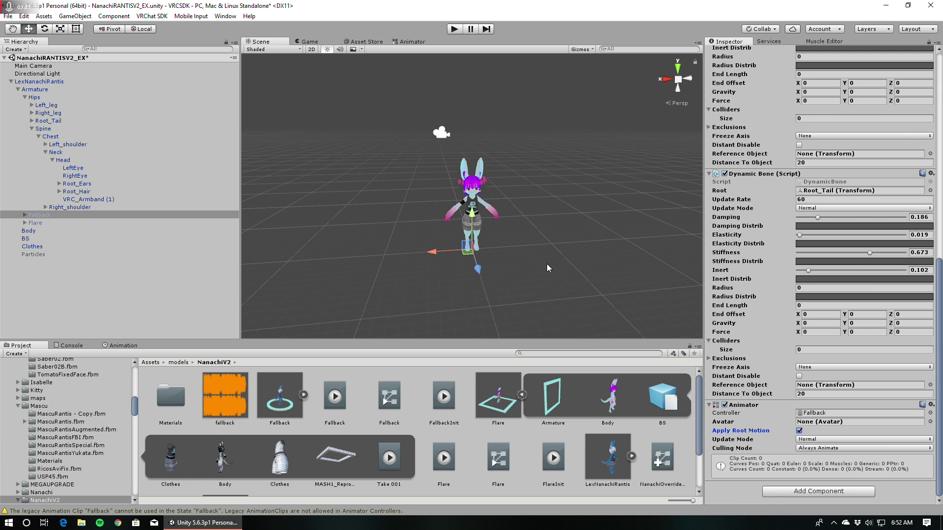
{"action": "scroll", "coordinate": [551, 270], "scroll_direction": "up", "scroll_amount": 3}
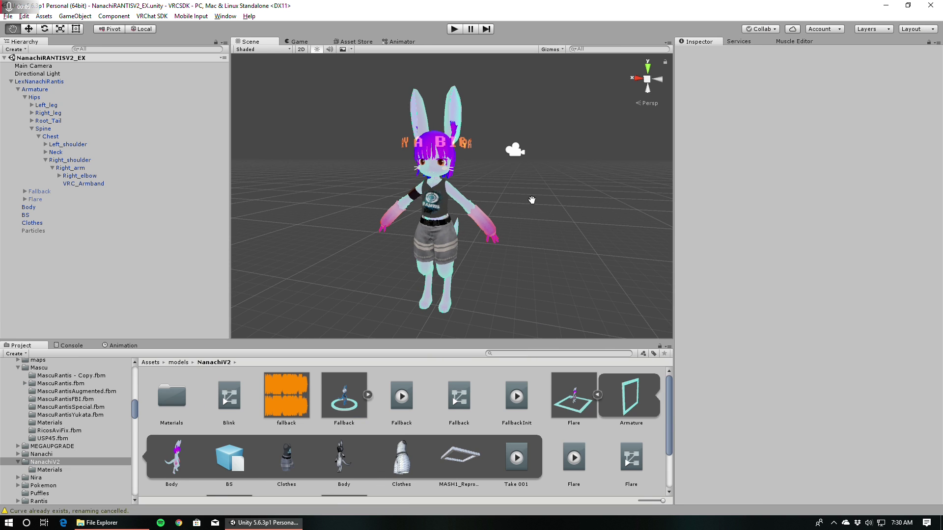
Open the scene RantisV4.unity from the project's Assets folder.
{"action": "left_click_drag", "start_coordinate": [532, 200], "coordinate": [527, 221], "text": "alt"}
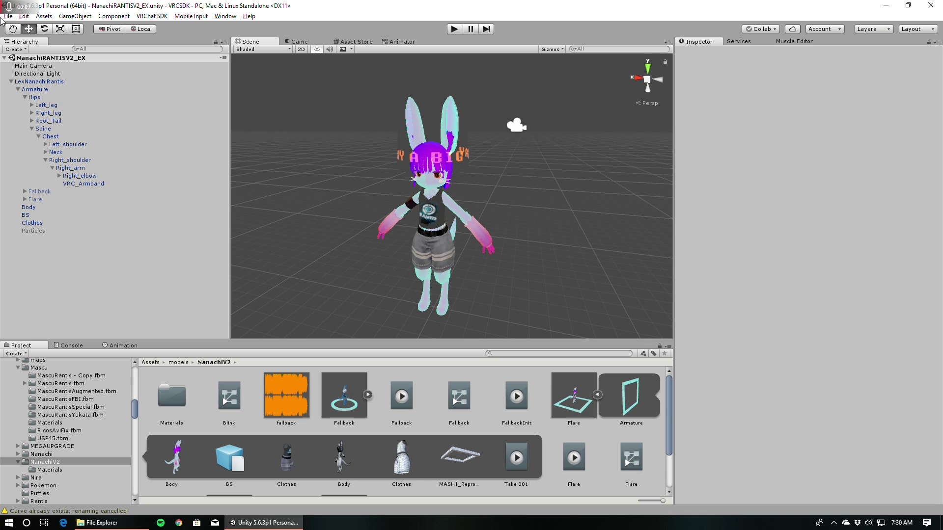
{"action": "left_click", "coordinate": [44, 16]}
{"action": "mouse_move", "coordinate": [24, 16]}
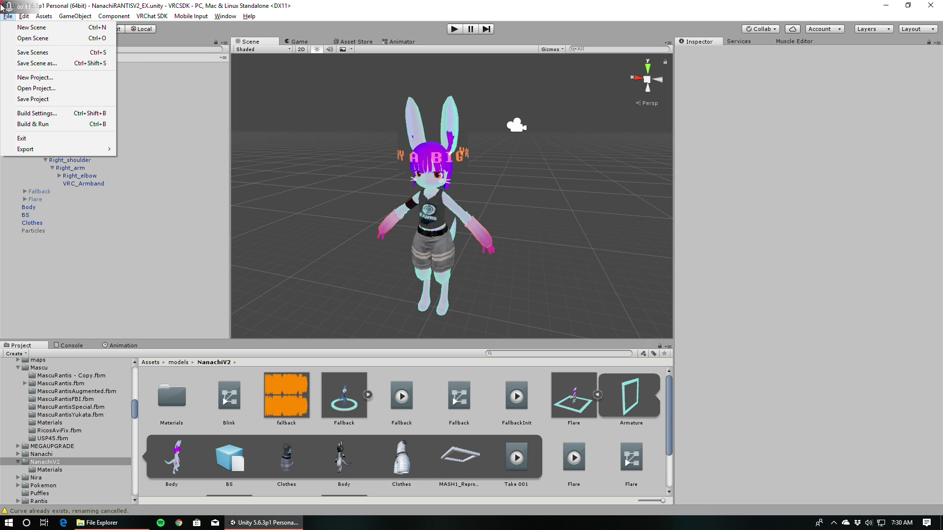
{"action": "left_click", "coordinate": [33, 38]}
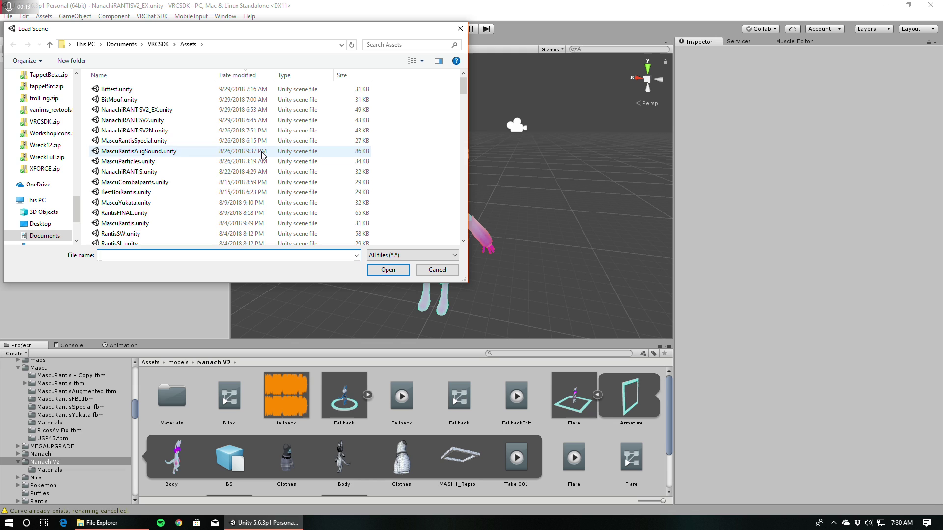
{"action": "scroll", "coordinate": [262, 154], "scroll_direction": "down", "scroll_amount": 15}
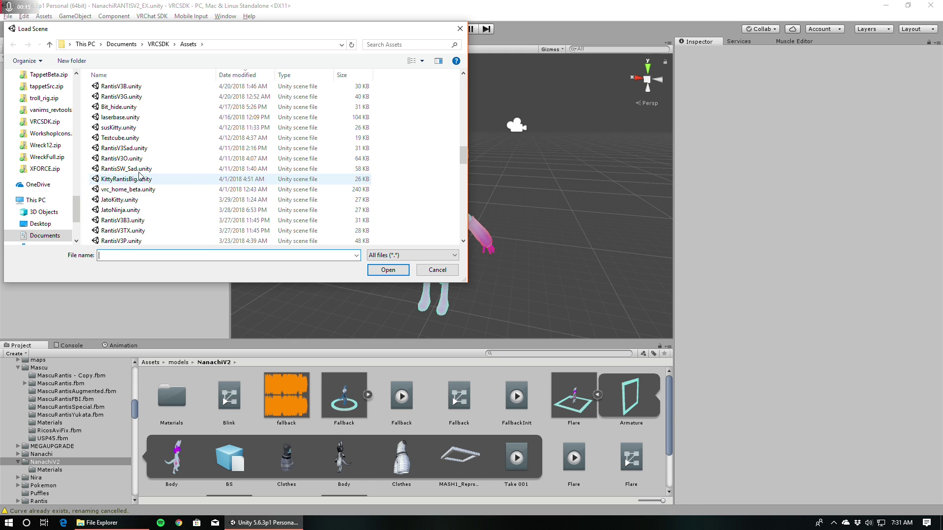
{"action": "scroll", "coordinate": [142, 184], "scroll_direction": "up", "scroll_amount": 5}
{"action": "type", "text": "rantisd"}
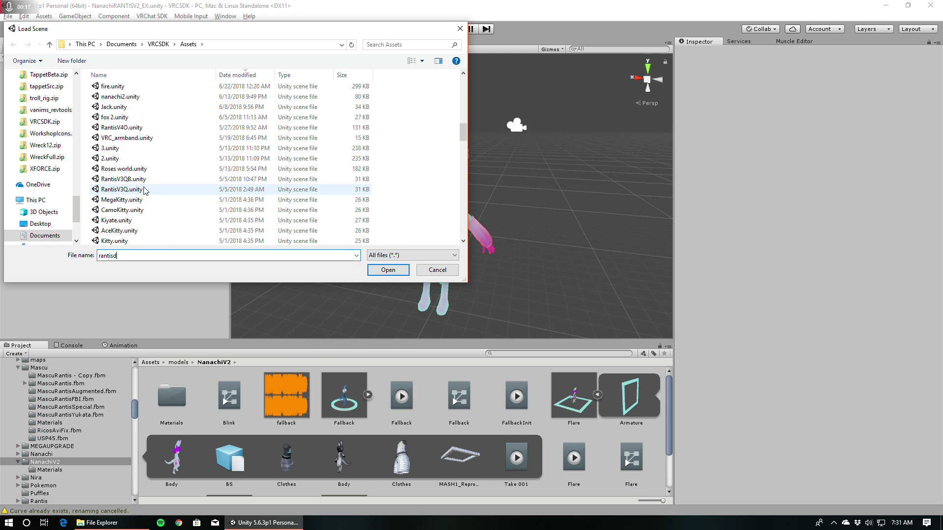
{"action": "key", "text": "BackSpace"}
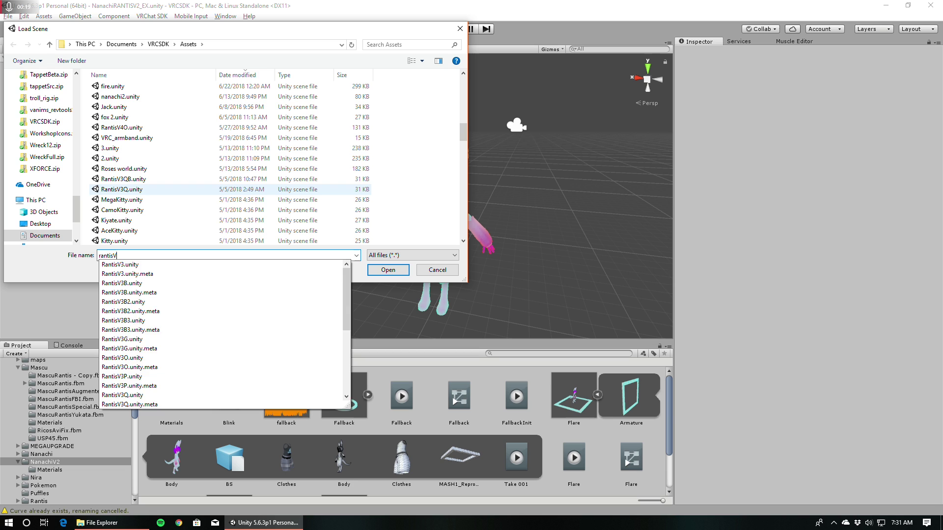
{"action": "type", "text": "V4"}
{"action": "left_click", "coordinate": [290, 264]}
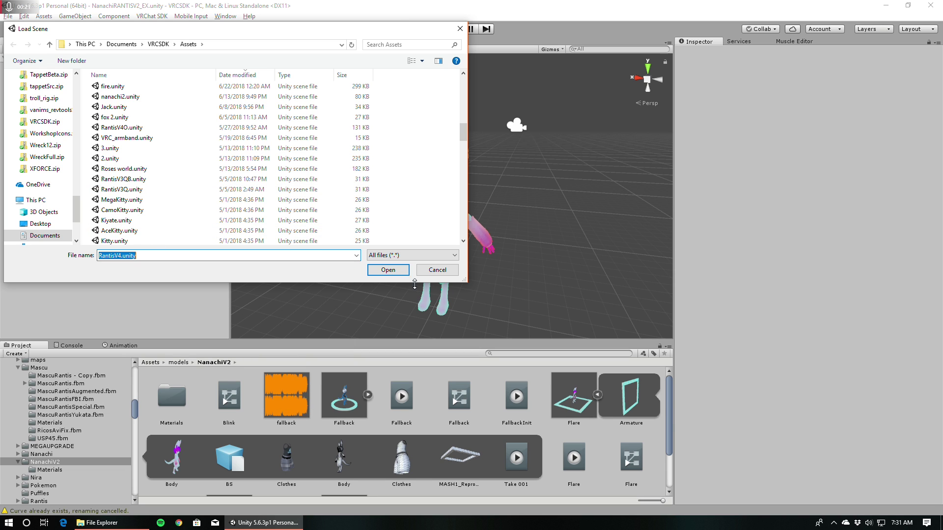
{"action": "left_click", "coordinate": [388, 269]}
Disable the Animation component on the RantisV4 avatar and locate its blink clip in the Rantis folder.
{"action": "key", "text": "s"}
{"action": "right_click_drag", "start_coordinate": [477, 190], "coordinate": [489, 209]}
{"action": "key", "text": "w"}
{"action": "left_click", "coordinate": [449, 189]}
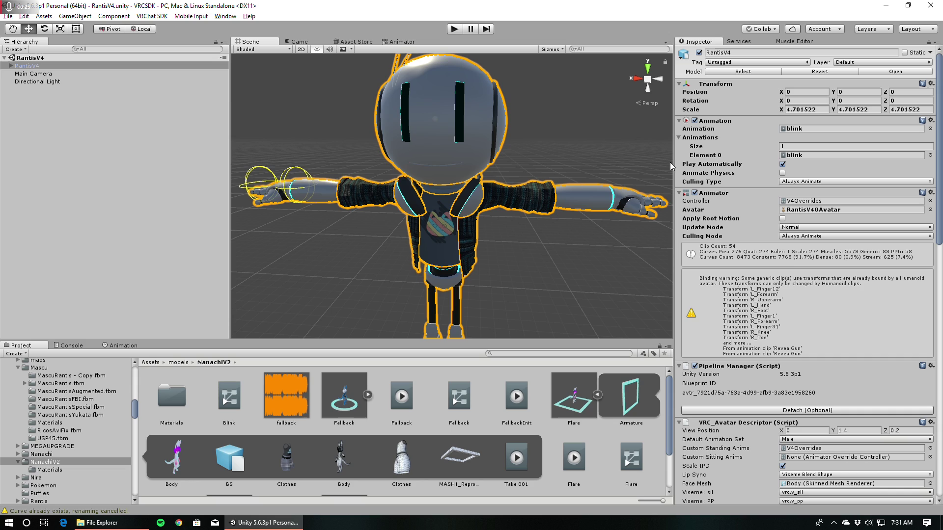
{"action": "left_click", "coordinate": [693, 121]}
{"action": "left_click", "coordinate": [796, 128]}
{"action": "left_click", "coordinate": [446, 433]}
{"action": "left_click", "coordinate": [475, 435]}
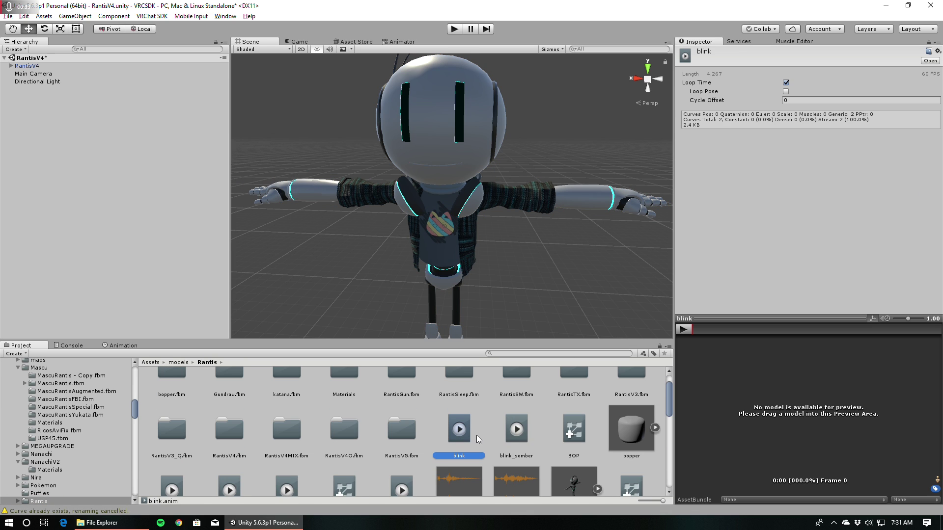
Create an Animator Controller named NewBlink in the Rantis folder.
{"action": "left_click", "coordinate": [493, 442]}
{"action": "scroll", "coordinate": [507, 460], "scroll_direction": "down", "scroll_amount": 6}
{"action": "scroll", "coordinate": [508, 459], "scroll_direction": "down", "scroll_amount": 2}
{"action": "right_click", "coordinate": [481, 472]}
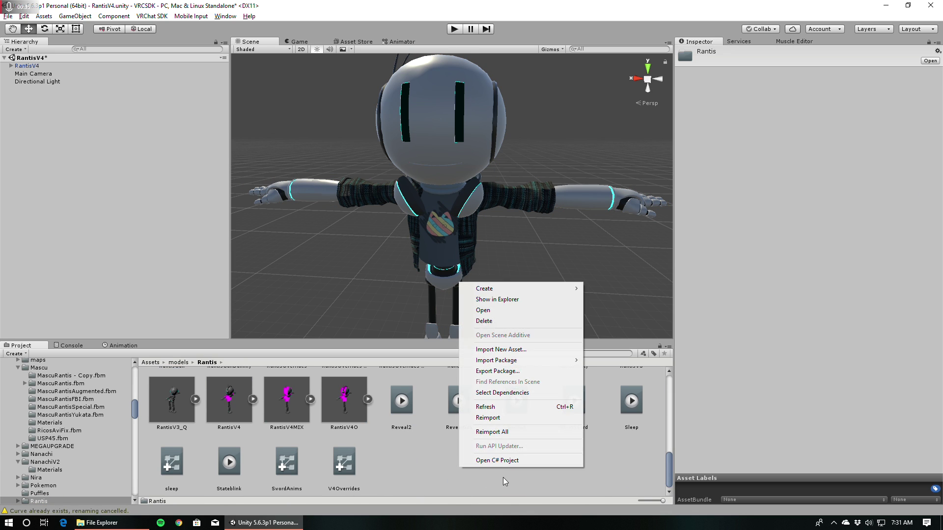
{"action": "mouse_move", "coordinate": [561, 289]}
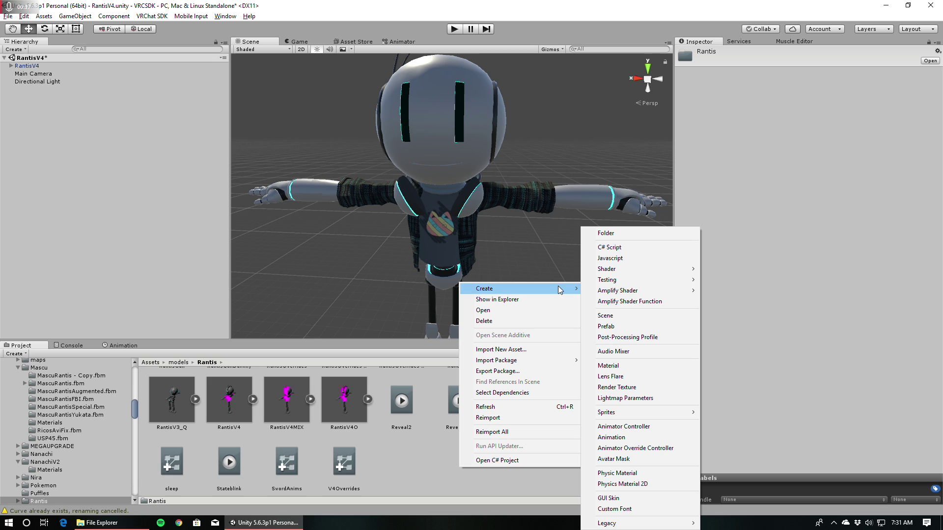
{"action": "left_click", "coordinate": [623, 427]}
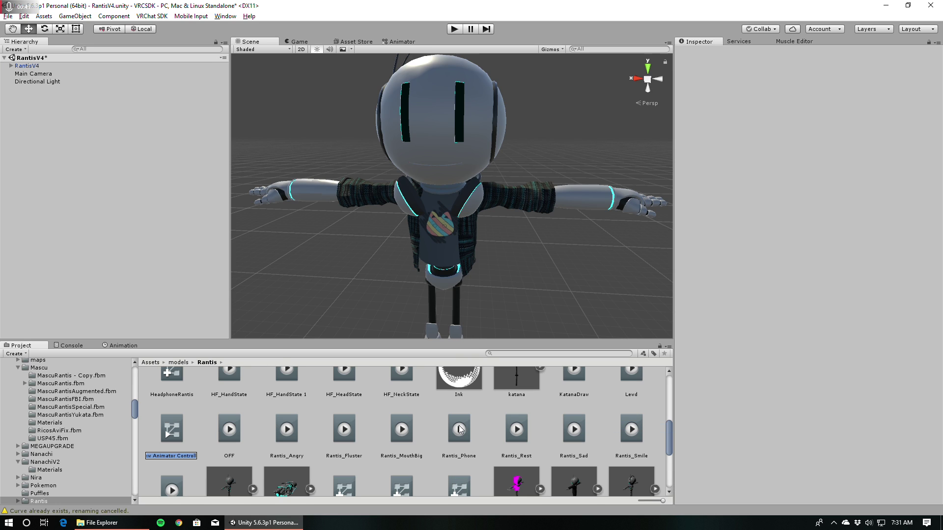
{"action": "type", "text": "NewBlink"}
{"action": "key", "text": "Return"}
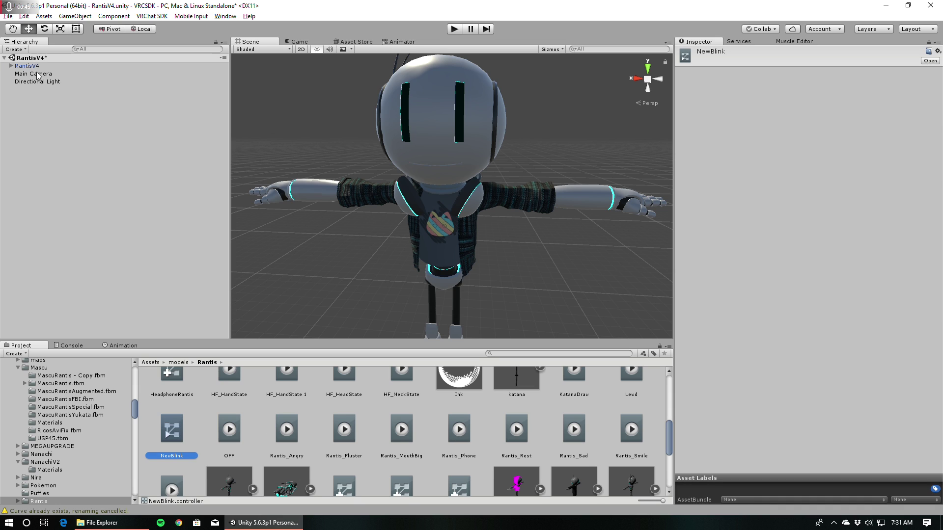
Add an Animator component to RantisV4's Body object, using the NewBlink controller with Apply Root Motion enabled.
{"action": "left_click", "coordinate": [11, 65]}
{"action": "left_click", "coordinate": [11, 66]}
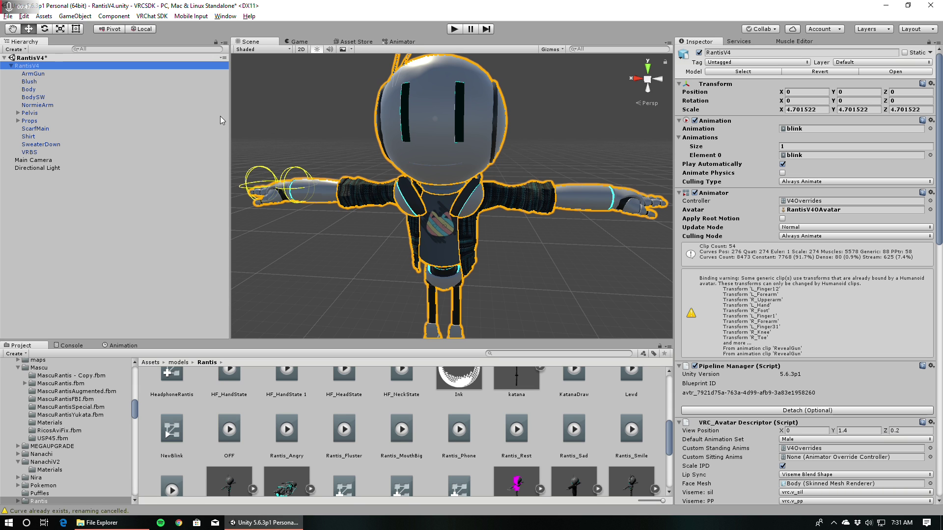
{"action": "left_click", "coordinate": [456, 154]}
{"action": "left_click", "coordinate": [506, 149]}
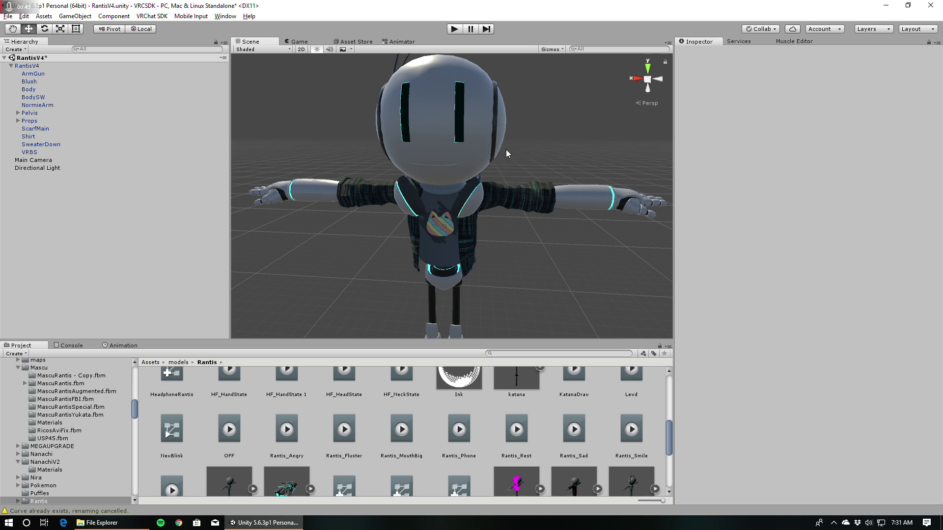
{"action": "left_click", "coordinate": [25, 91]}
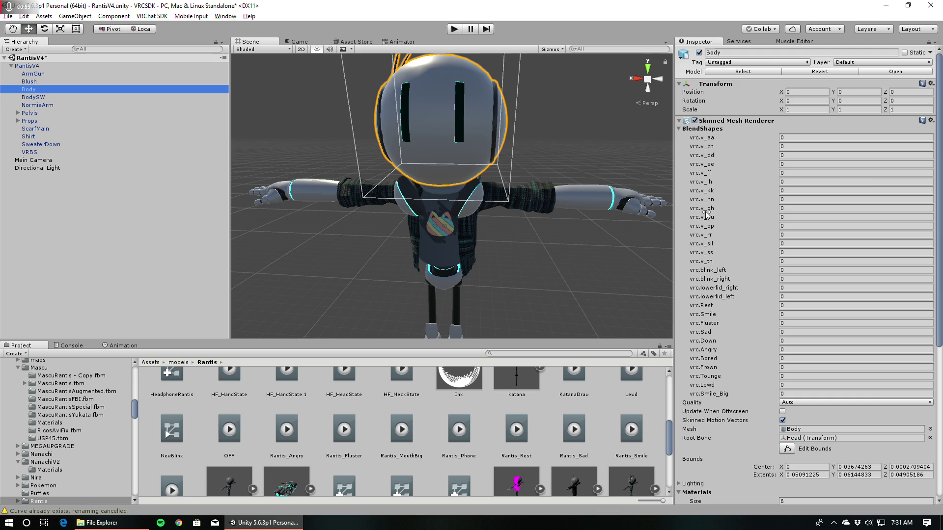
{"action": "scroll", "coordinate": [804, 146], "scroll_direction": "down", "scroll_amount": 3}
{"action": "scroll", "coordinate": [775, 126], "scroll_direction": "up", "scroll_amount": 1}
{"action": "scroll", "coordinate": [809, 192], "scroll_direction": "down", "scroll_amount": 10}
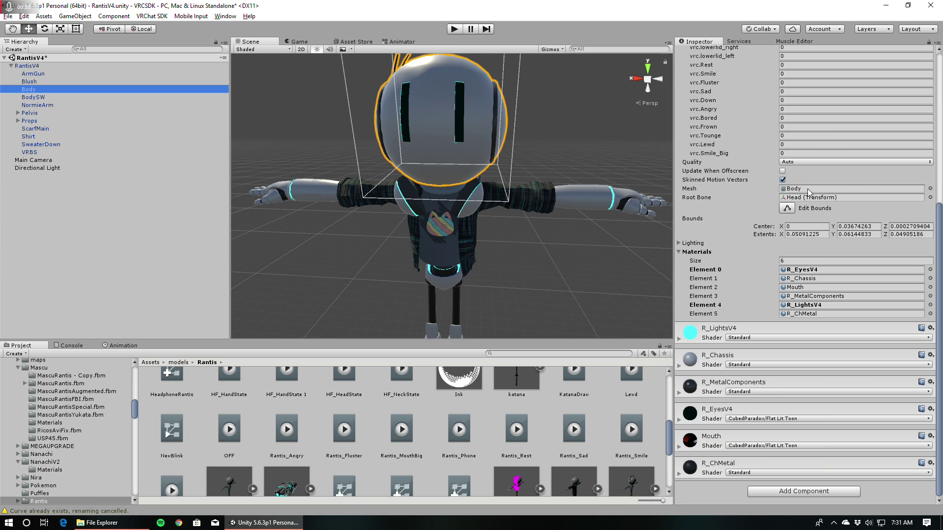
{"action": "left_click", "coordinate": [779, 490]}
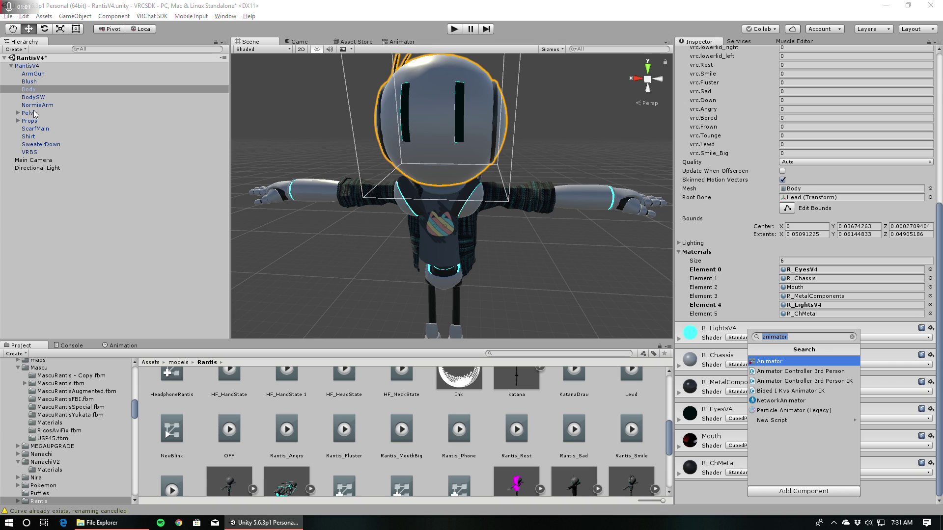
{"action": "left_click", "coordinate": [770, 362]}
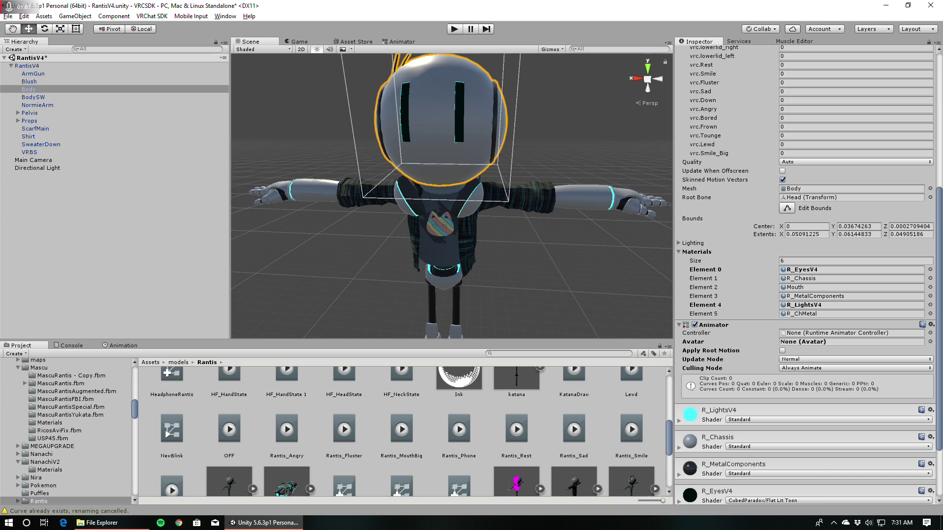
{"action": "left_click_drag", "start_coordinate": [172, 429], "coordinate": [835, 333]}
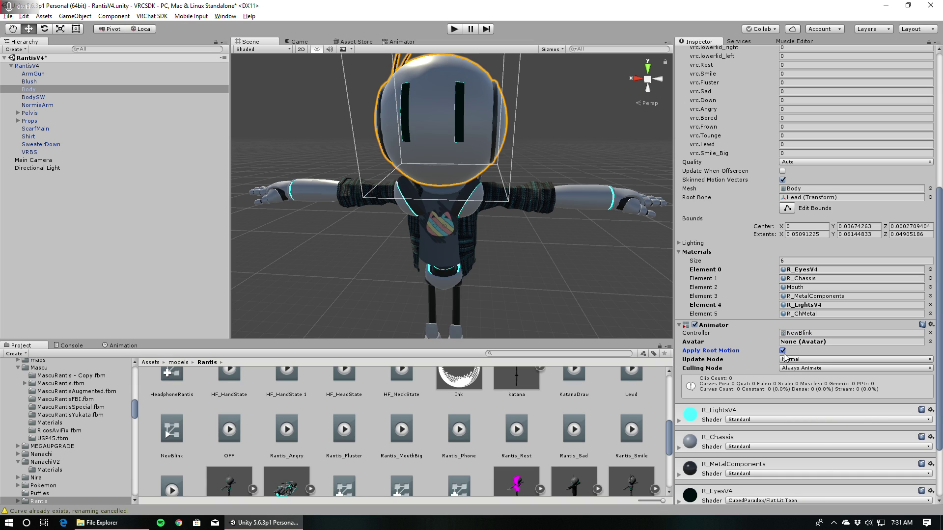
{"action": "left_click", "coordinate": [782, 350]}
Add the blink clip from the Rantis folder as the default state of the NewBlink controller.
{"action": "left_click", "coordinate": [171, 428]}
{"action": "left_click", "coordinate": [399, 43]}
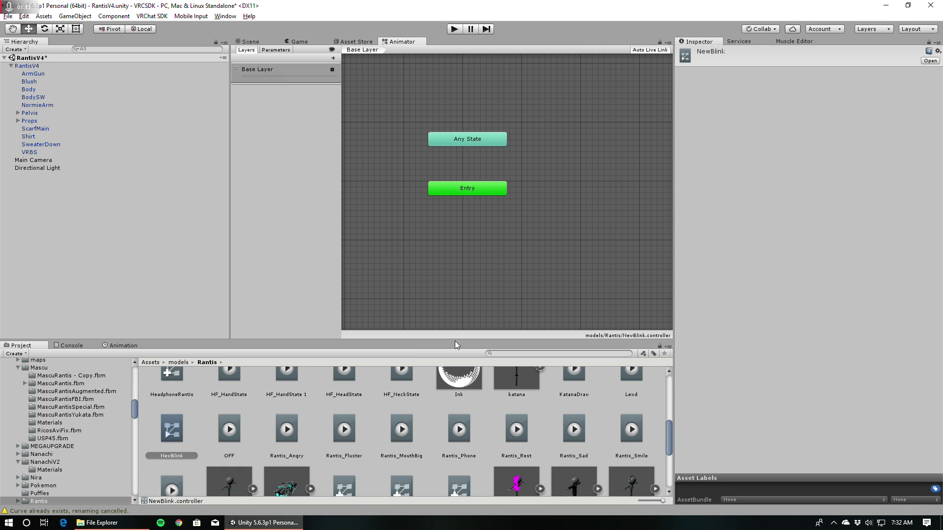
{"action": "scroll", "coordinate": [397, 444], "scroll_direction": "down", "scroll_amount": 2}
{"action": "scroll", "coordinate": [411, 448], "scroll_direction": "up", "scroll_amount": 5}
{"action": "left_click", "coordinate": [504, 453]}
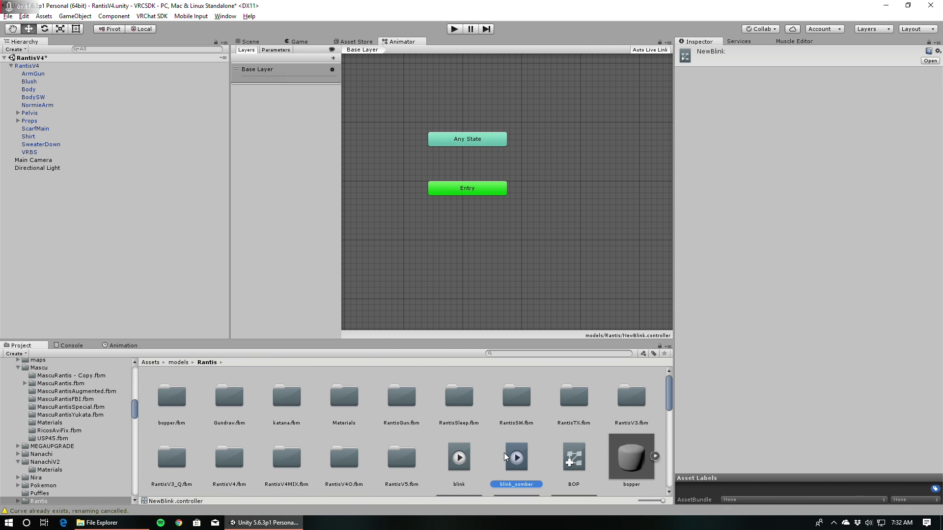
{"action": "left_click", "coordinate": [408, 454]}
{"action": "left_click_drag", "start_coordinate": [458, 459], "coordinate": [565, 265]}
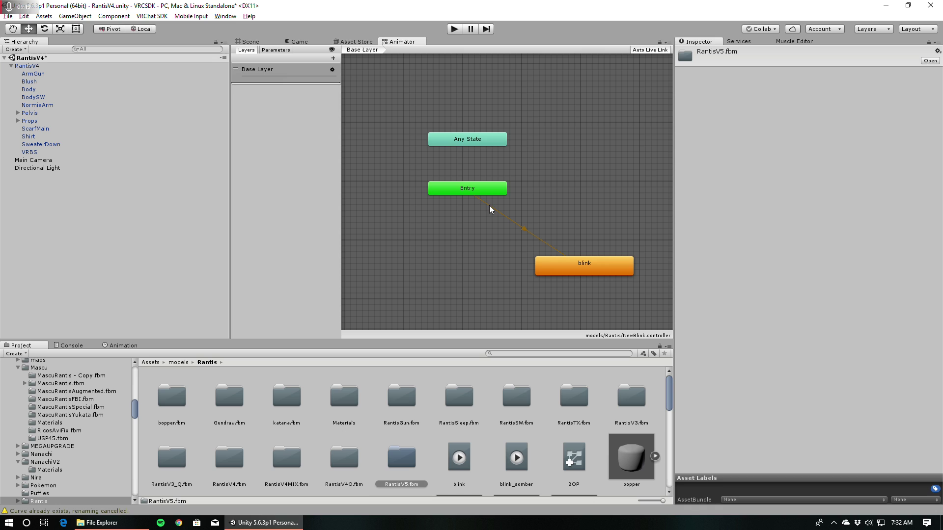
{"action": "left_click", "coordinate": [488, 196]}
{"action": "left_click", "coordinate": [566, 265]}
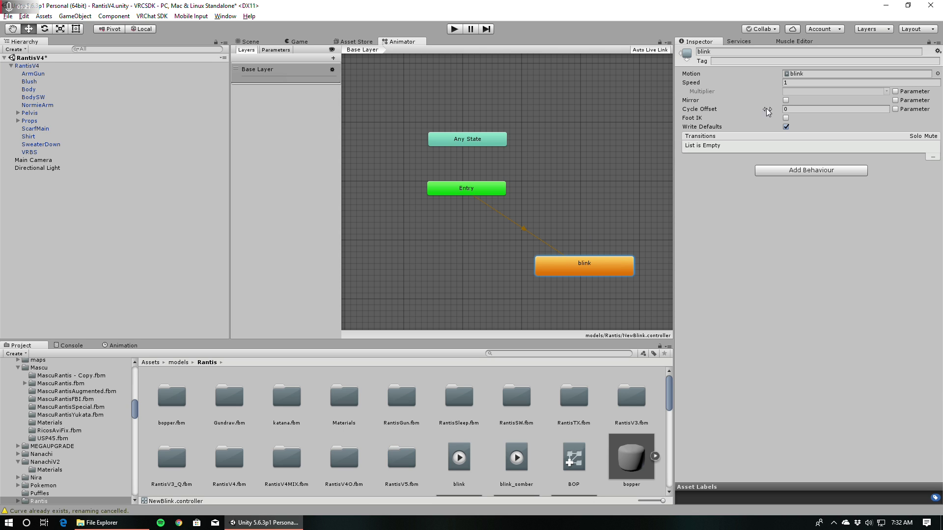
Disable the legacy Animation component on the RantisV4 avatar.
{"action": "left_click", "coordinate": [249, 41]}
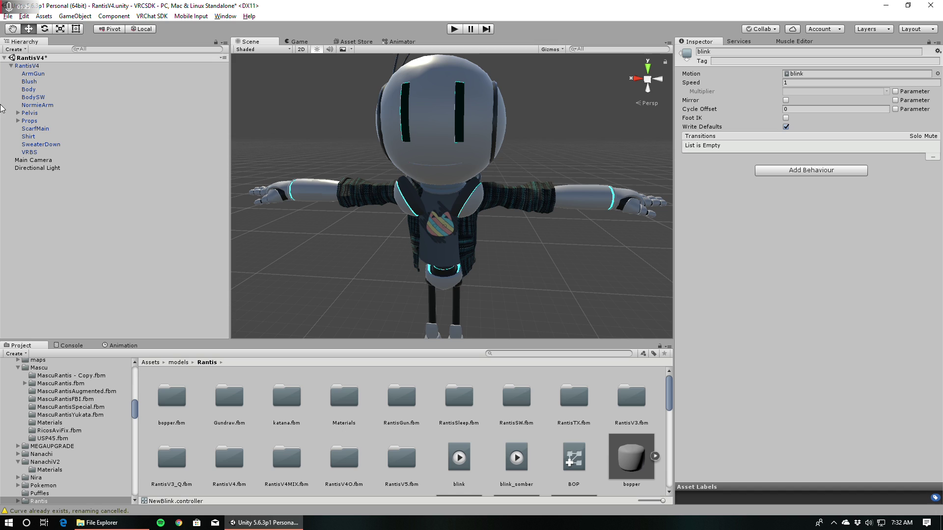
{"action": "left_click", "coordinate": [24, 66]}
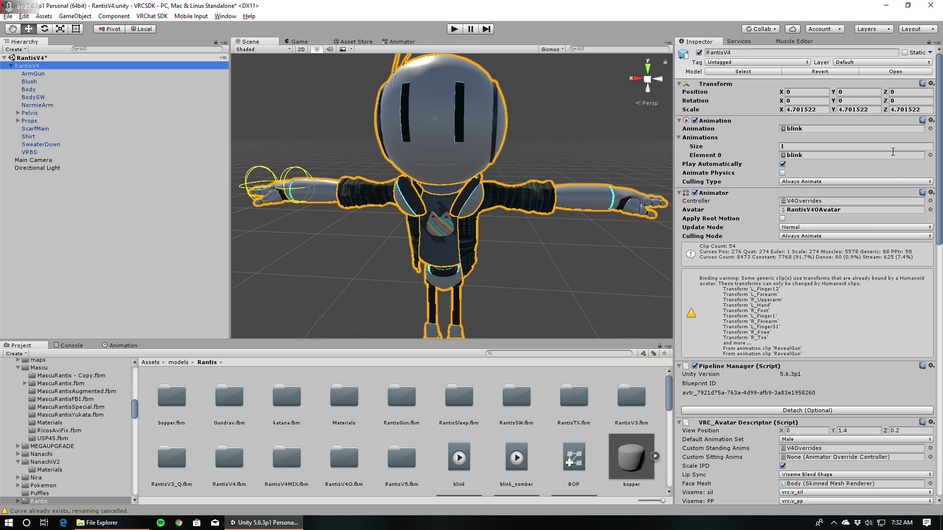
{"action": "left_click", "coordinate": [694, 121]}
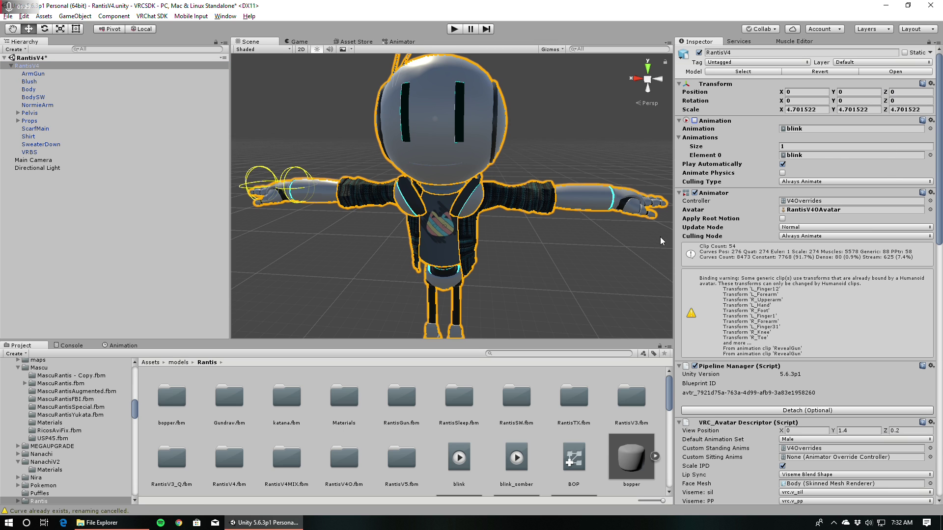
Check the blink clip's Legacy setting in the Debug inspector, and return the inspector to Normal mode.
{"action": "left_click", "coordinate": [452, 451]}
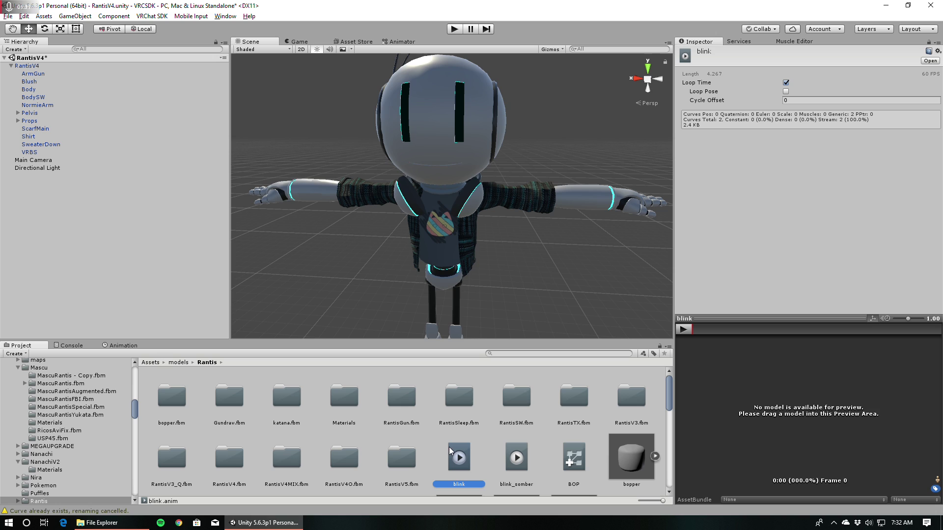
{"action": "left_click", "coordinate": [932, 42]}
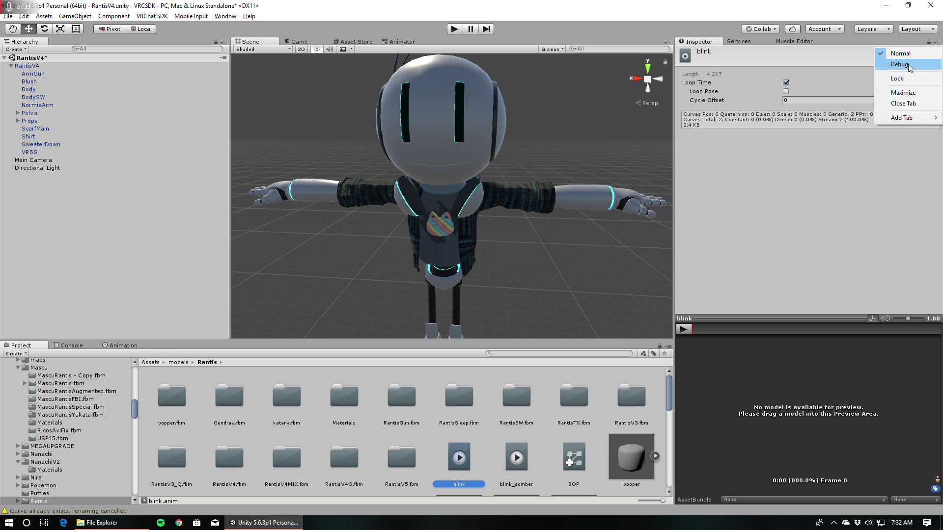
{"action": "left_click", "coordinate": [908, 65]}
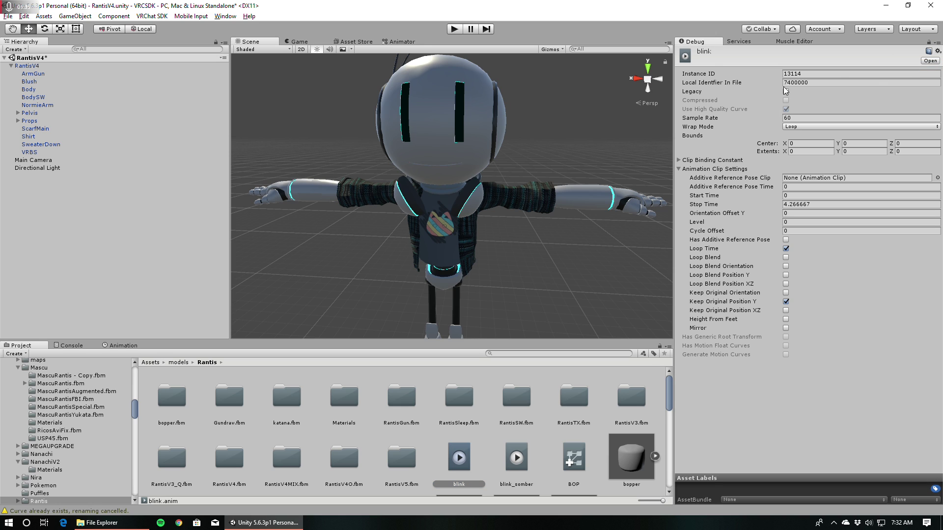
{"action": "left_click", "coordinate": [932, 43]}
{"action": "left_click", "coordinate": [907, 57]}
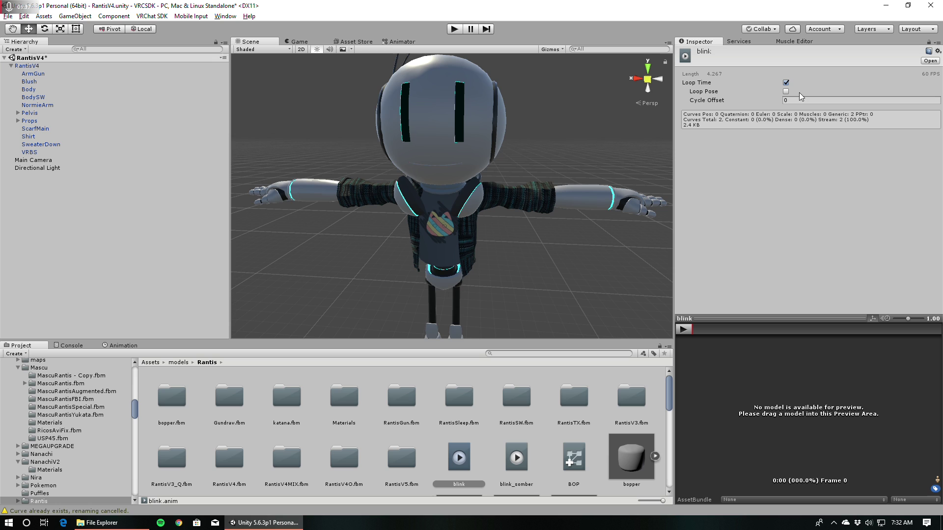
Play the scene to check whether the avatar blinks, dismiss the VRChat SDK window, and stop playback.
{"action": "left_click", "coordinate": [453, 30]}
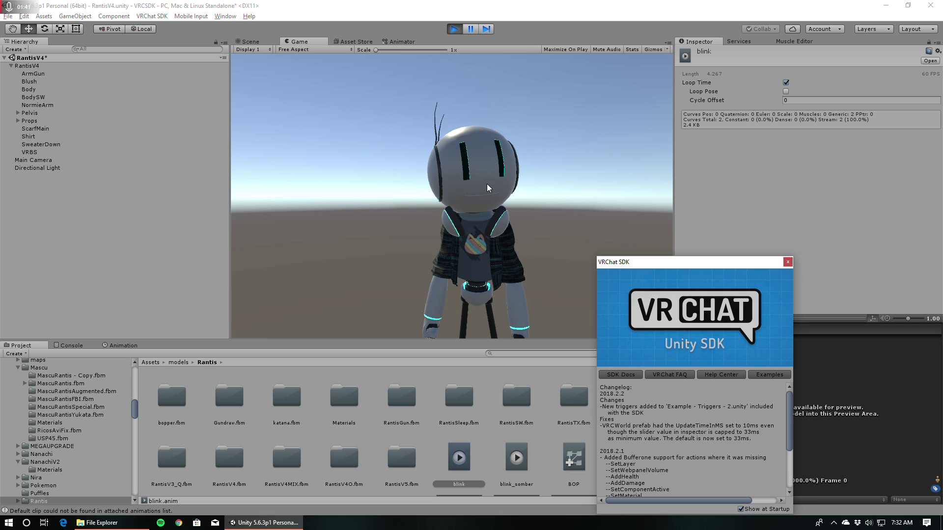
{"action": "left_click", "coordinate": [244, 39]}
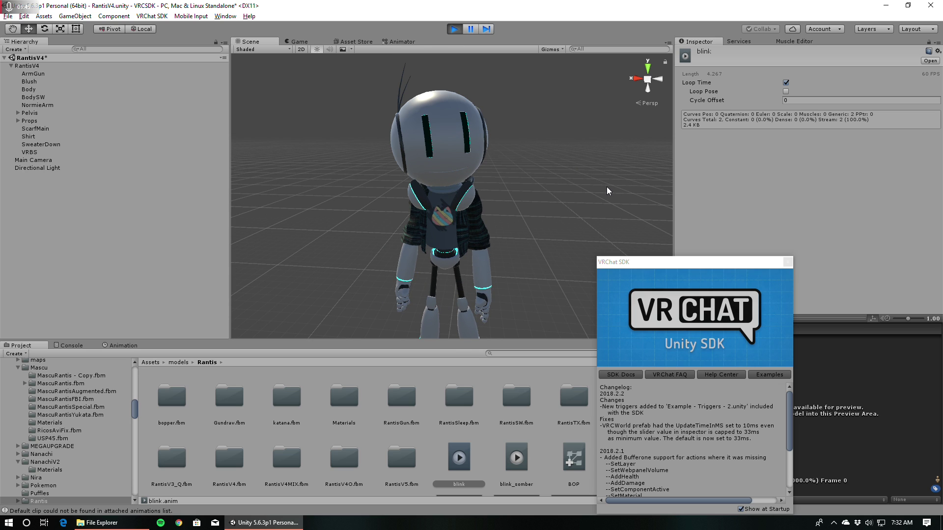
{"action": "left_click", "coordinate": [787, 263]}
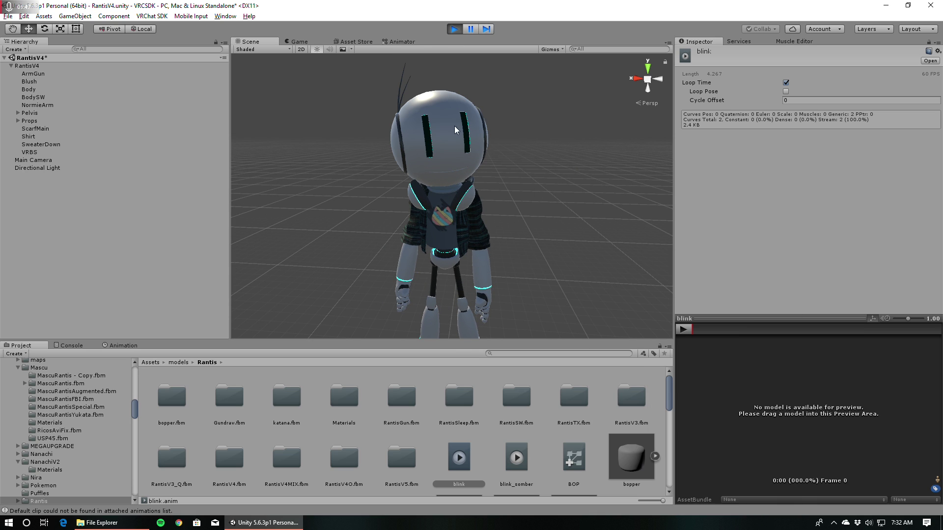
{"action": "left_click", "coordinate": [452, 30]}
Remove the Body path from the blink clip's vrc.blink_left property so it targets the Animator's own object.
{"action": "scroll", "coordinate": [537, 463], "scroll_direction": "down", "scroll_amount": 2}
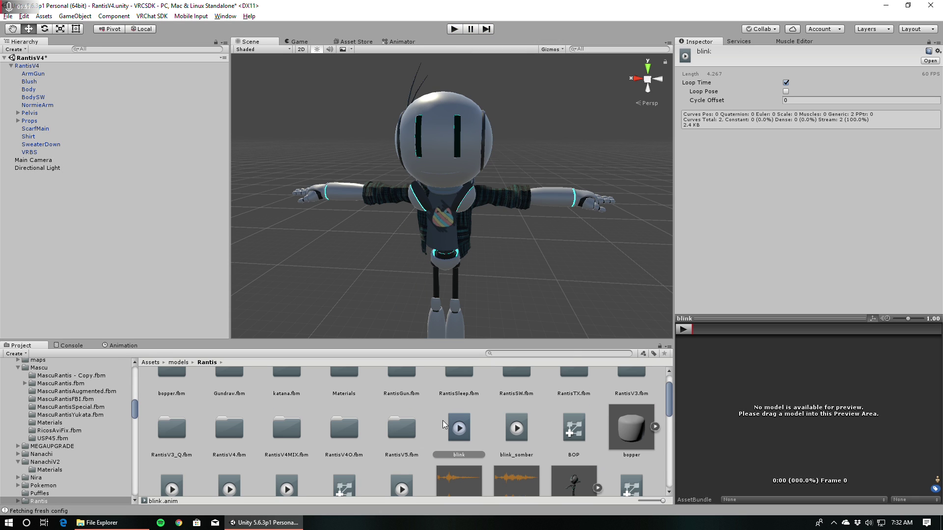
{"action": "left_click", "coordinate": [128, 346]}
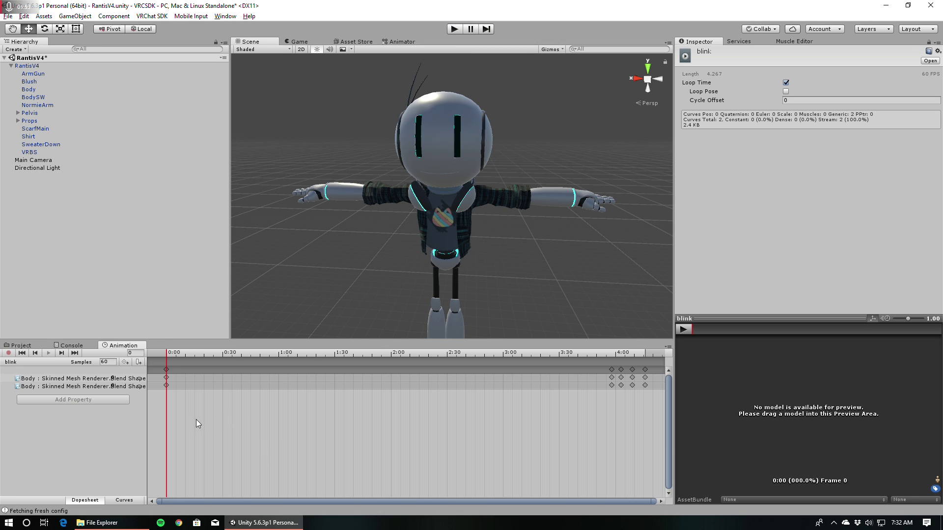
{"action": "left_click_drag", "start_coordinate": [172, 354], "coordinate": [346, 366]}
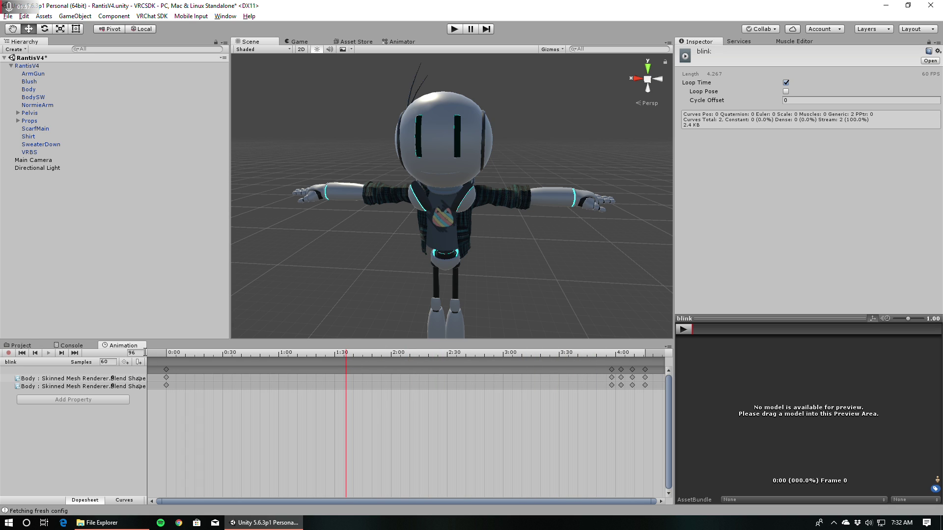
{"action": "left_click_drag", "start_coordinate": [167, 353], "coordinate": [231, 358]}
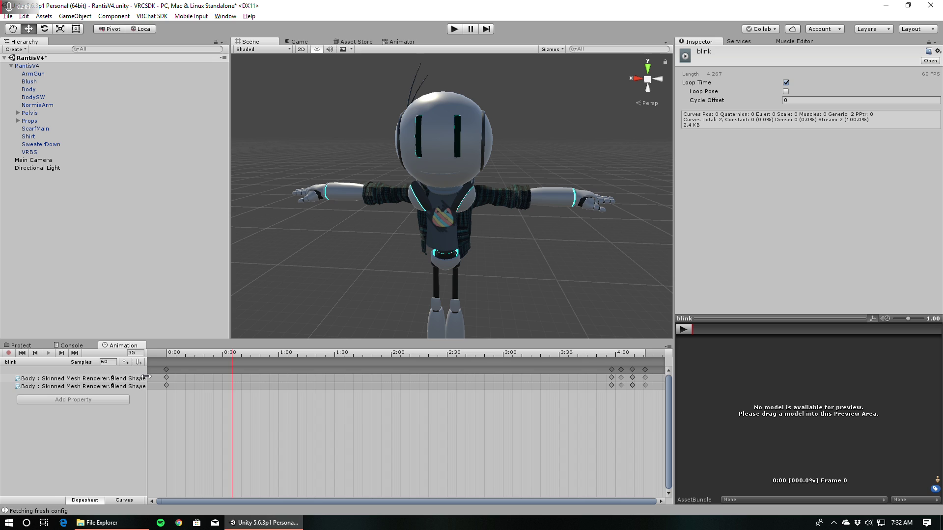
{"action": "left_click_drag", "start_coordinate": [147, 376], "coordinate": [231, 377]}
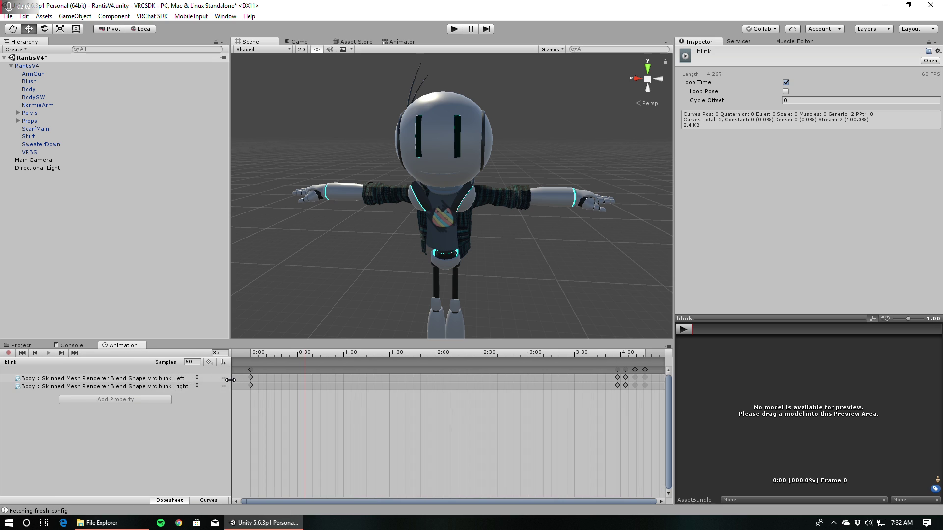
{"action": "left_click", "coordinate": [22, 379]}
{"action": "key", "text": "F2"}
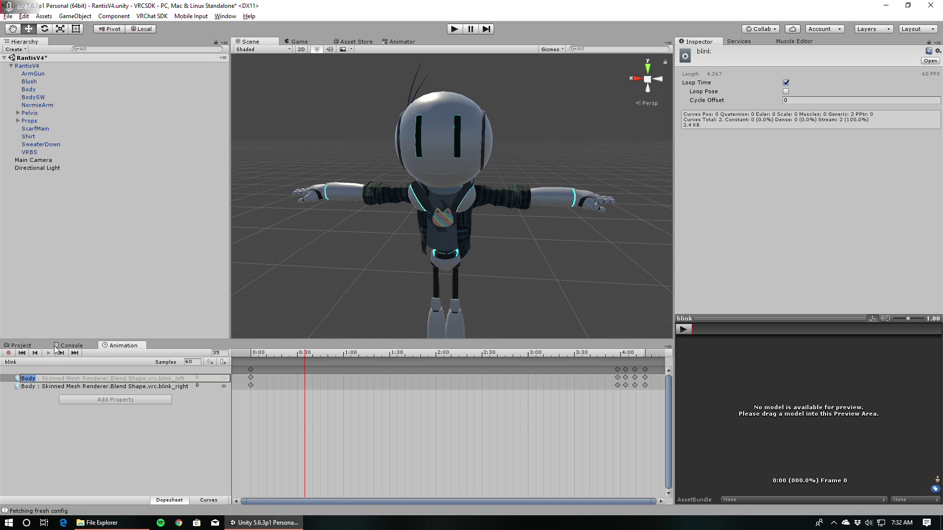
{"action": "key", "text": "BackSpace"}
{"action": "key", "text": "Return"}
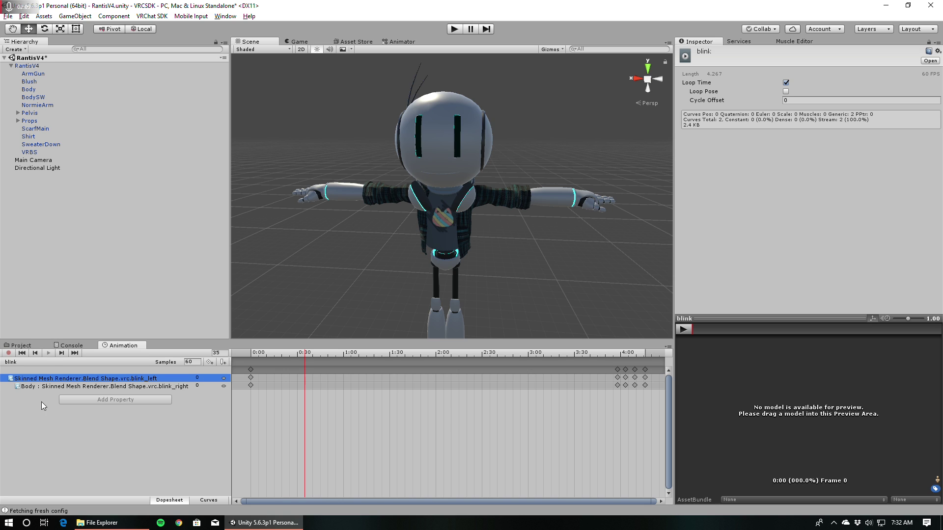
Remove the Body path from the blink clip's vrc.blink_right property and scrub the timeline.
{"action": "left_click", "coordinate": [32, 386]}
{"action": "key", "text": "F2"}
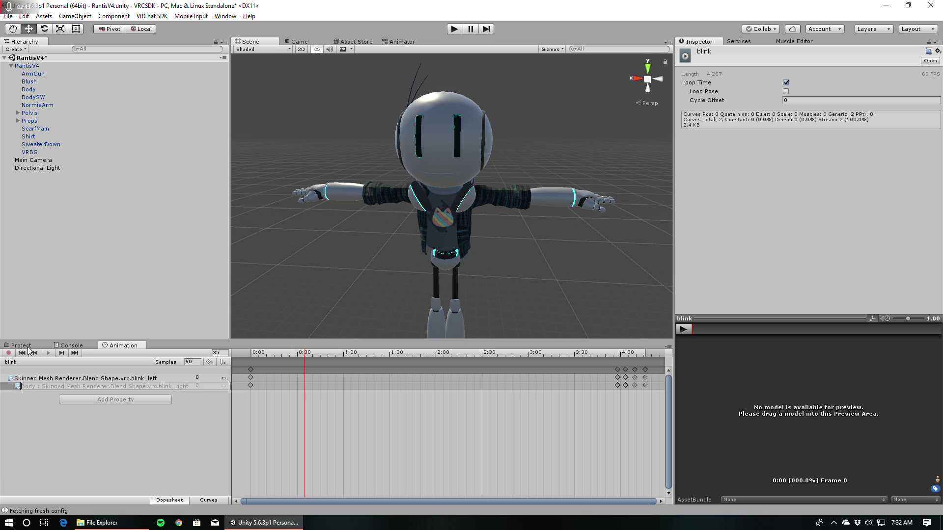
{"action": "key", "text": "Return"}
{"action": "left_click_drag", "start_coordinate": [295, 354], "coordinate": [374, 333]}
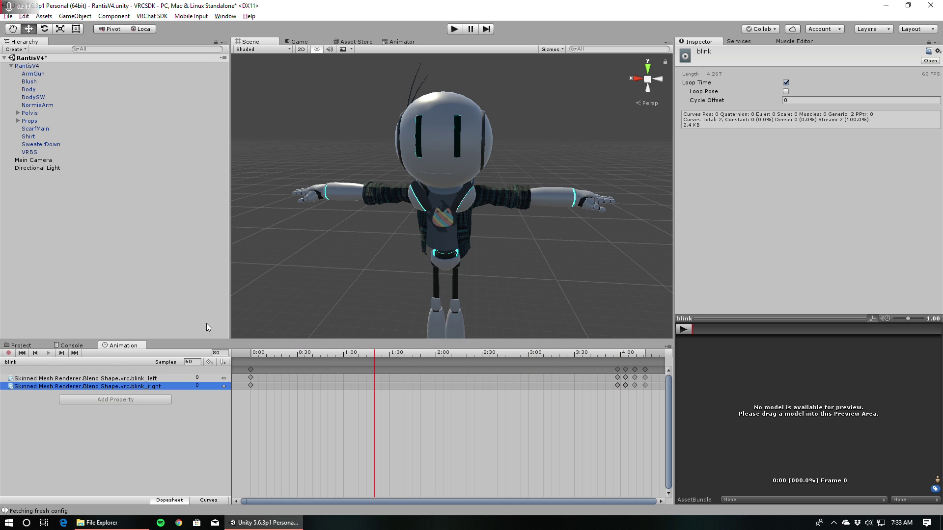
Play the scene again, dismiss the VRChat SDK window, and examine the avatar's blinking in the Scene view.
{"action": "left_click", "coordinate": [22, 345]}
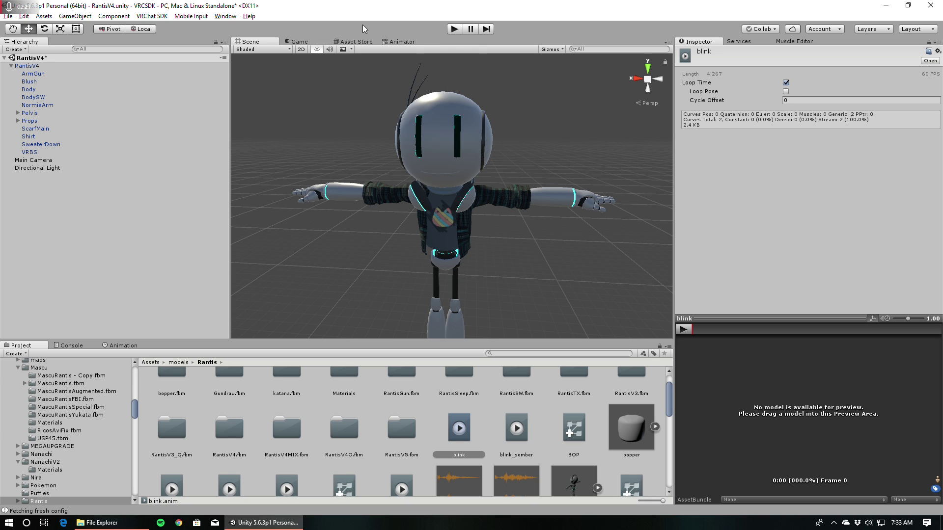
{"action": "left_click", "coordinate": [455, 29]}
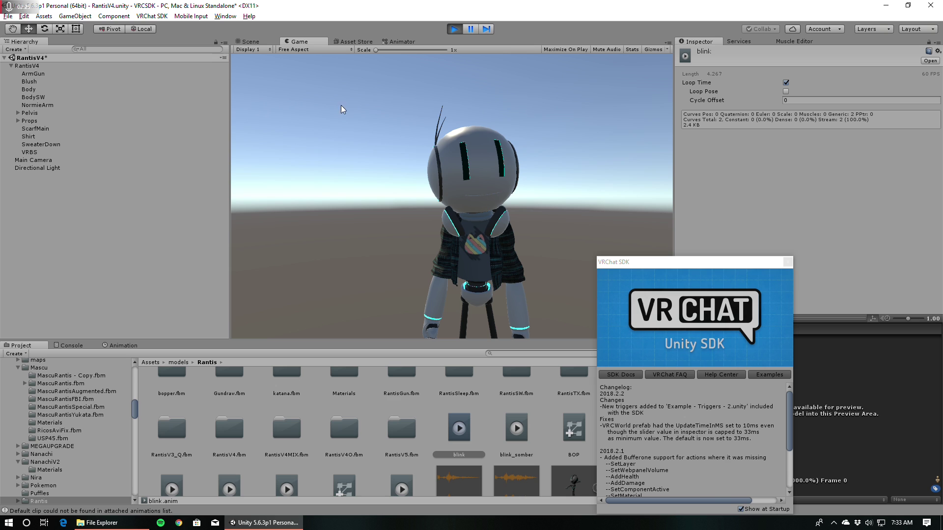
{"action": "left_click", "coordinate": [251, 42]}
{"action": "left_click_drag", "start_coordinate": [479, 215], "coordinate": [533, 263], "text": "alt"}
{"action": "scroll", "coordinate": [533, 263], "scroll_direction": "up", "scroll_amount": 5, "text": "alt"}
{"action": "scroll", "coordinate": [510, 225], "scroll_direction": "down", "scroll_amount": 5}
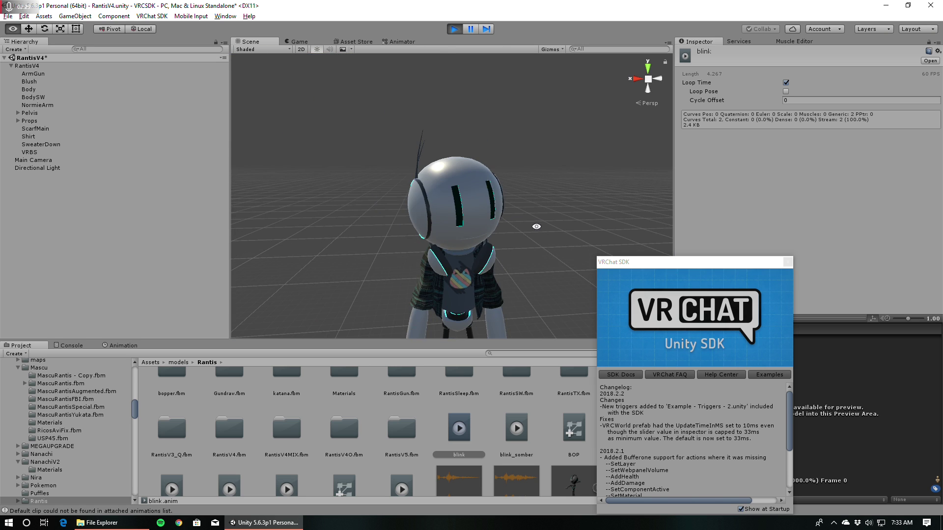
{"action": "left_click", "coordinate": [787, 262]}
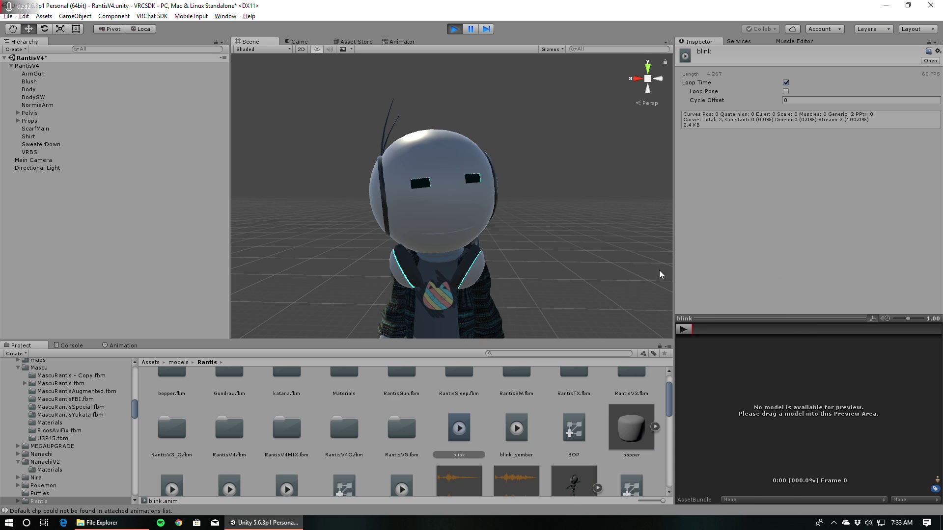
{"action": "scroll", "coordinate": [462, 219], "scroll_direction": "down", "scroll_amount": 5, "text": "alt"}
{"action": "left_click_drag", "start_coordinate": [459, 216], "coordinate": [522, 214], "text": "alt"}
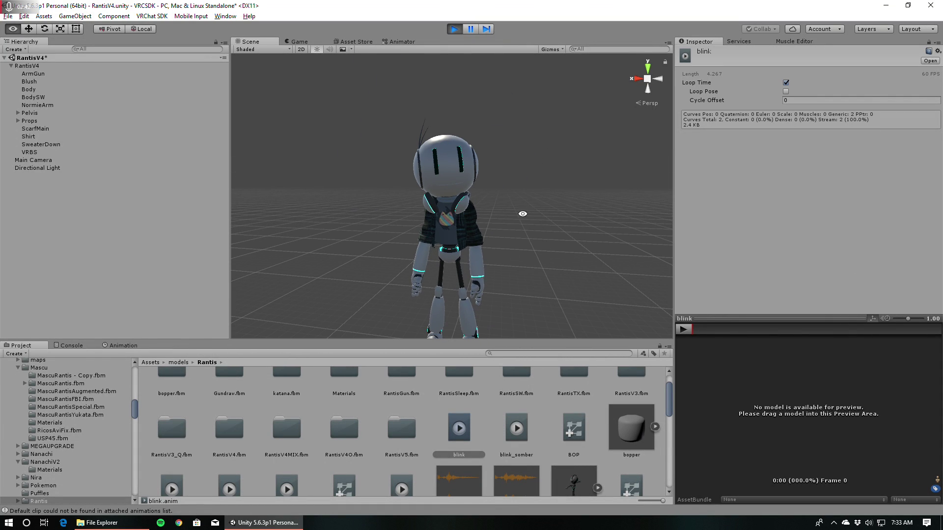